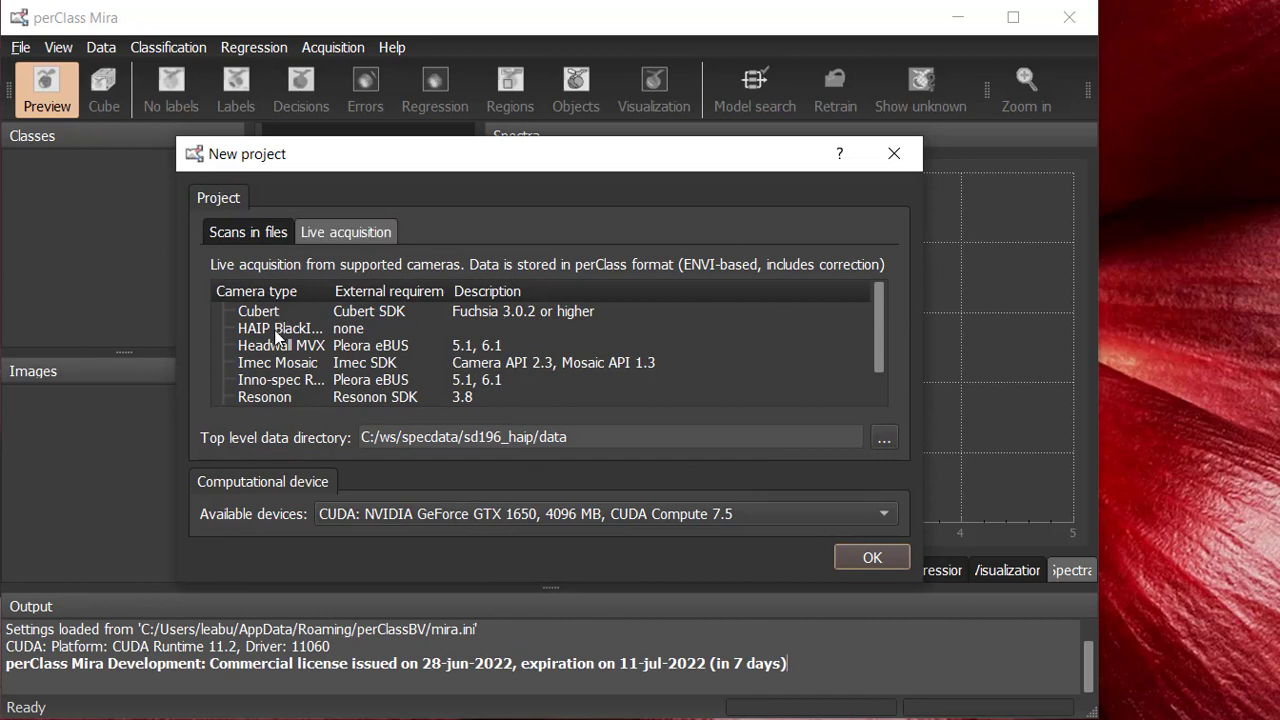
Choose the HAIP BlackIndustry camera for live acquisition and widen the Camera type column.
{"action": "left_click", "coordinate": [276, 330]}
{"action": "double_click", "coordinate": [330, 290]}
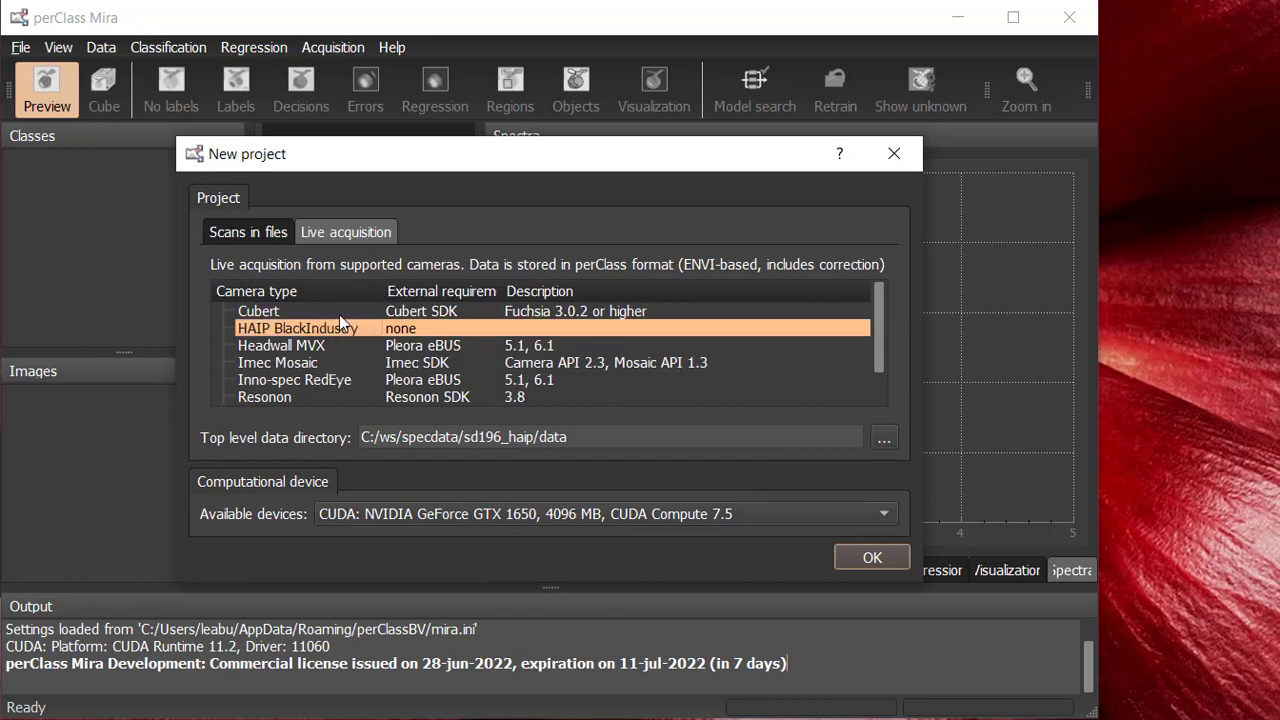
Initialize the camera connection using the Ethernet device.
{"action": "left_click", "coordinate": [862, 560]}
{"action": "left_click", "coordinate": [334, 50]}
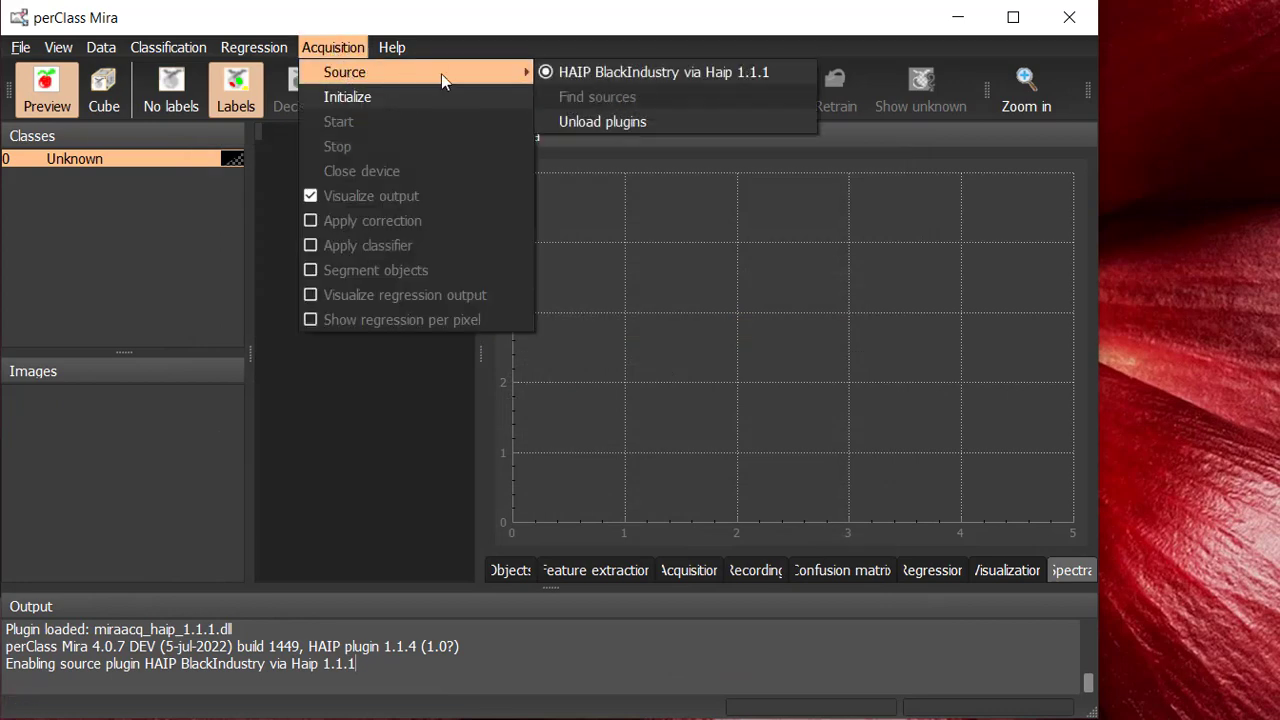
{"action": "left_click", "coordinate": [347, 97]}
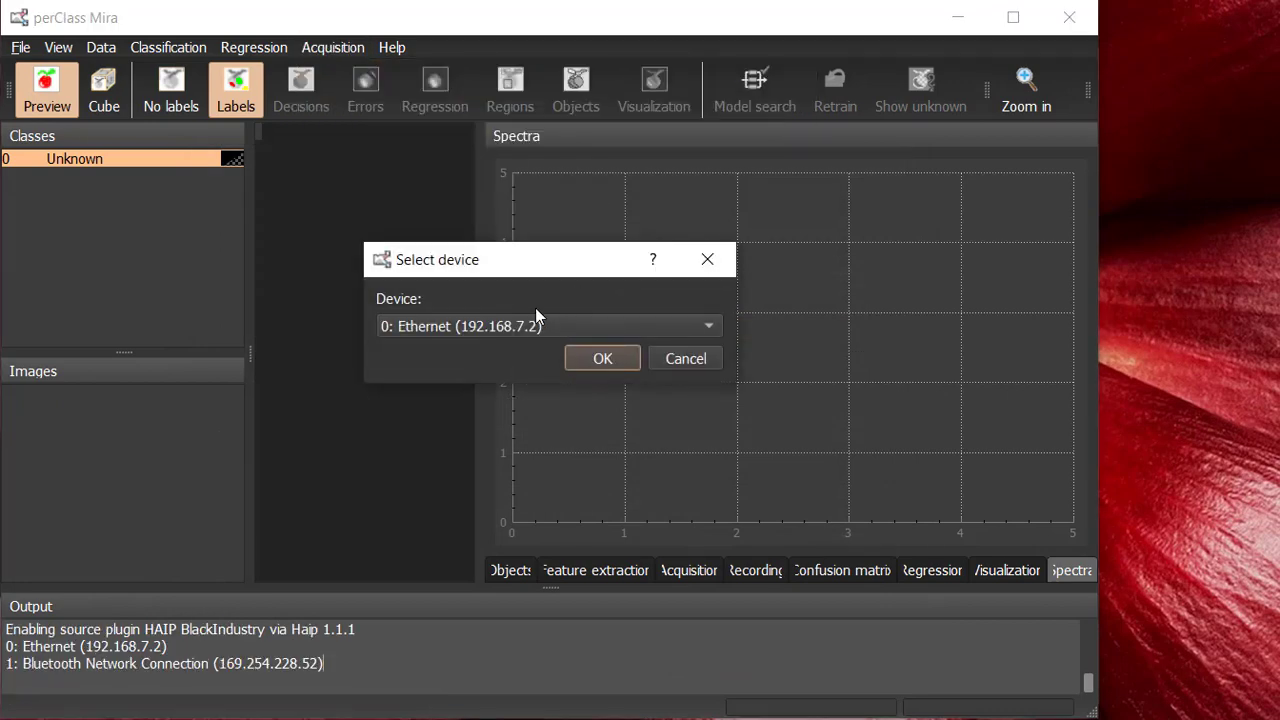
{"action": "left_click", "coordinate": [601, 360]}
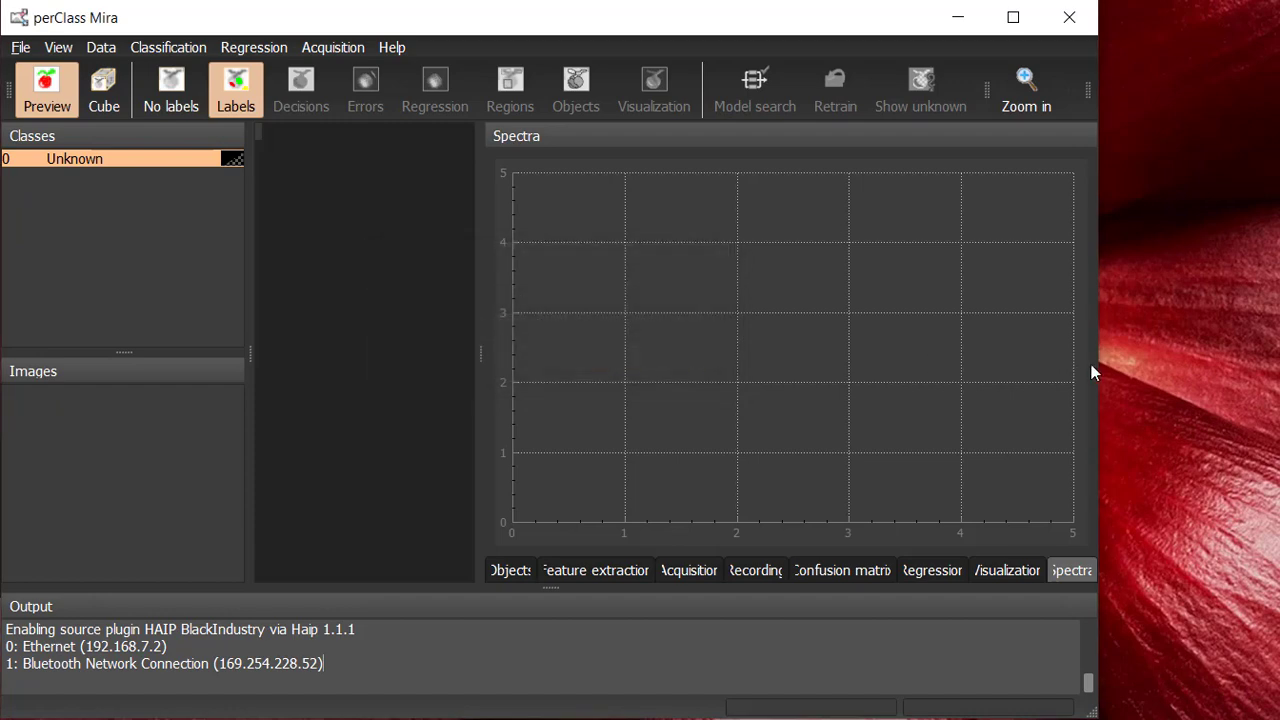
Widen the program window to the screen edge and start live acquisition.
{"action": "left_click_drag", "start_coordinate": [1099, 367], "coordinate": [1276, 387]}
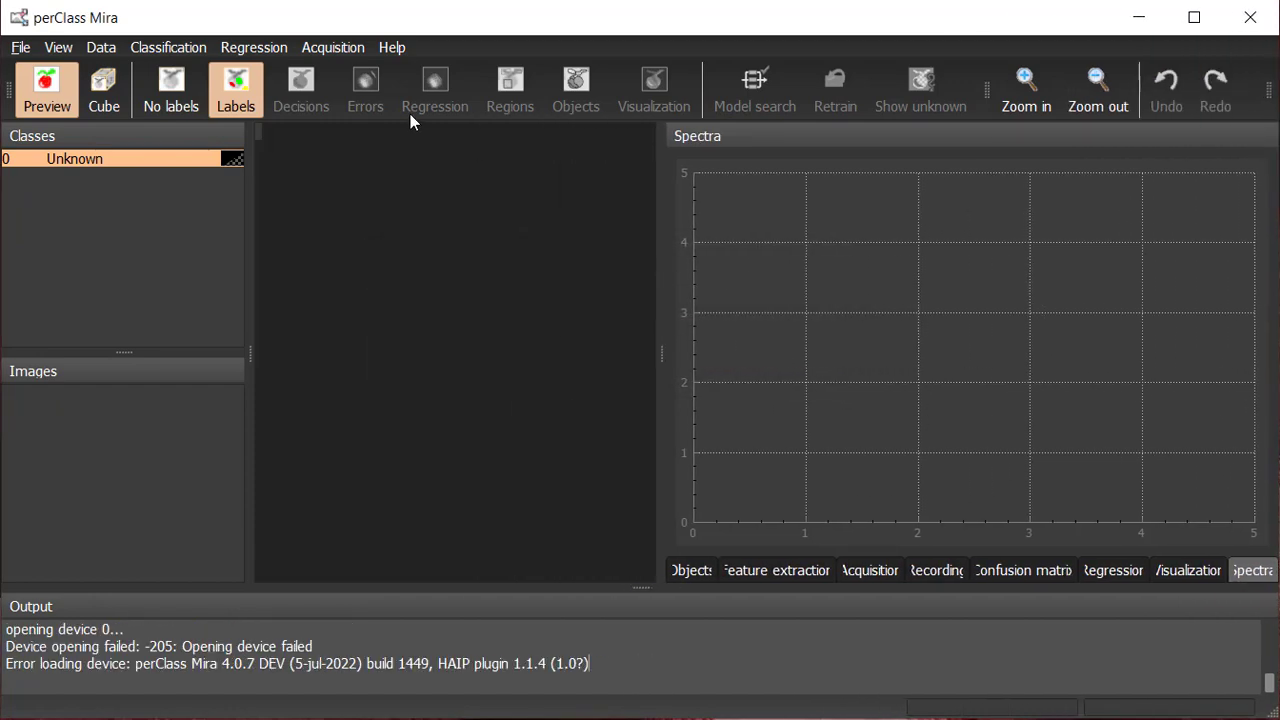
{"action": "left_click", "coordinate": [320, 48]}
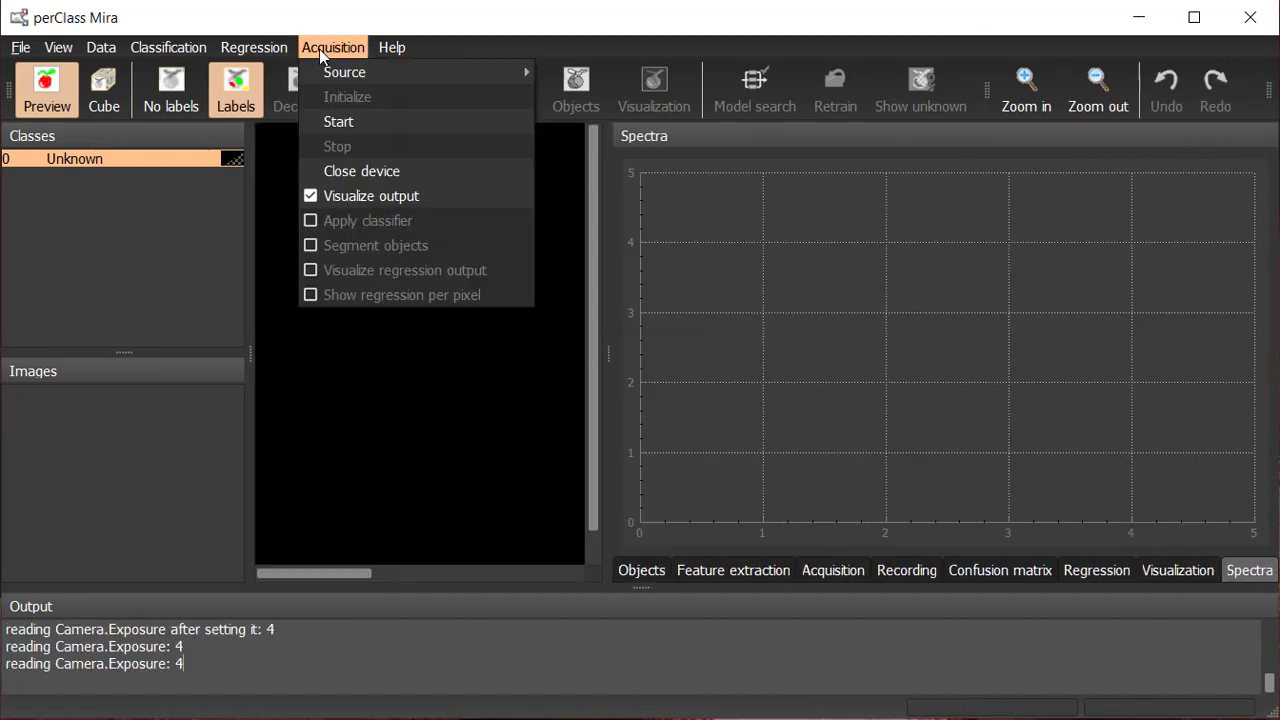
{"action": "left_click", "coordinate": [363, 125]}
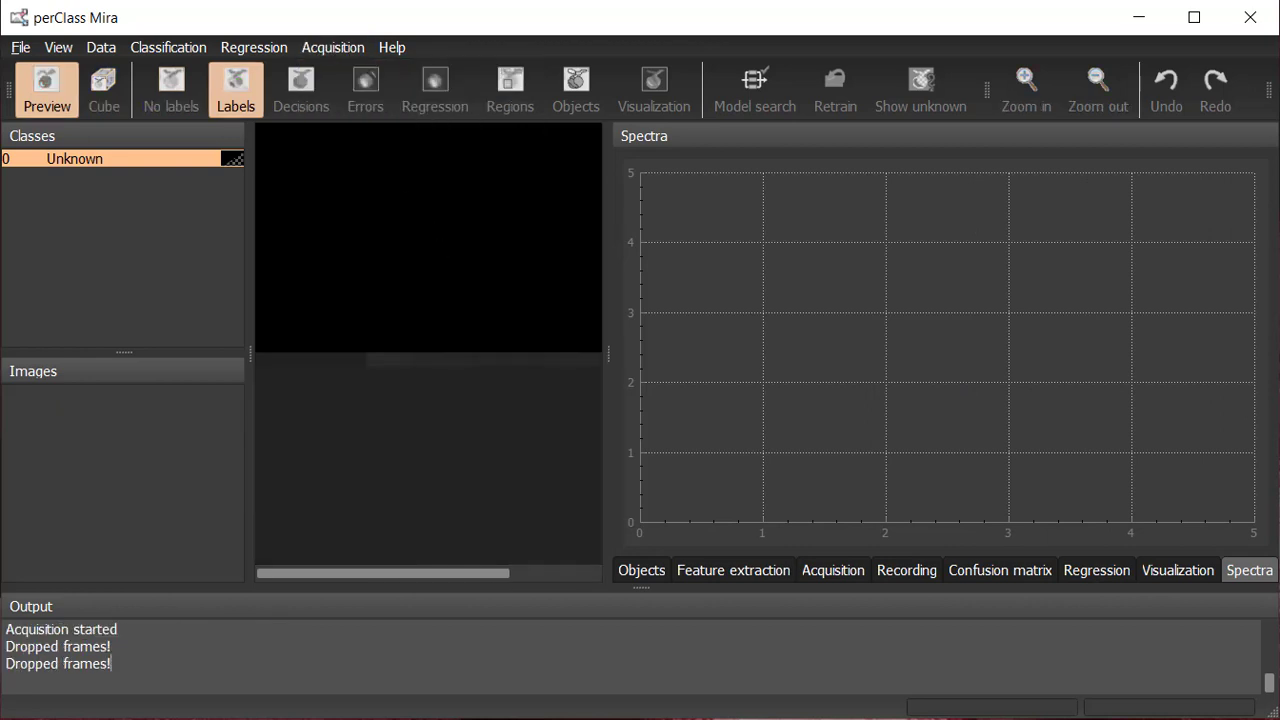
Show the camera speed and exposure readouts and set the displayed band to 50.
{"action": "left_click", "coordinate": [845, 568]}
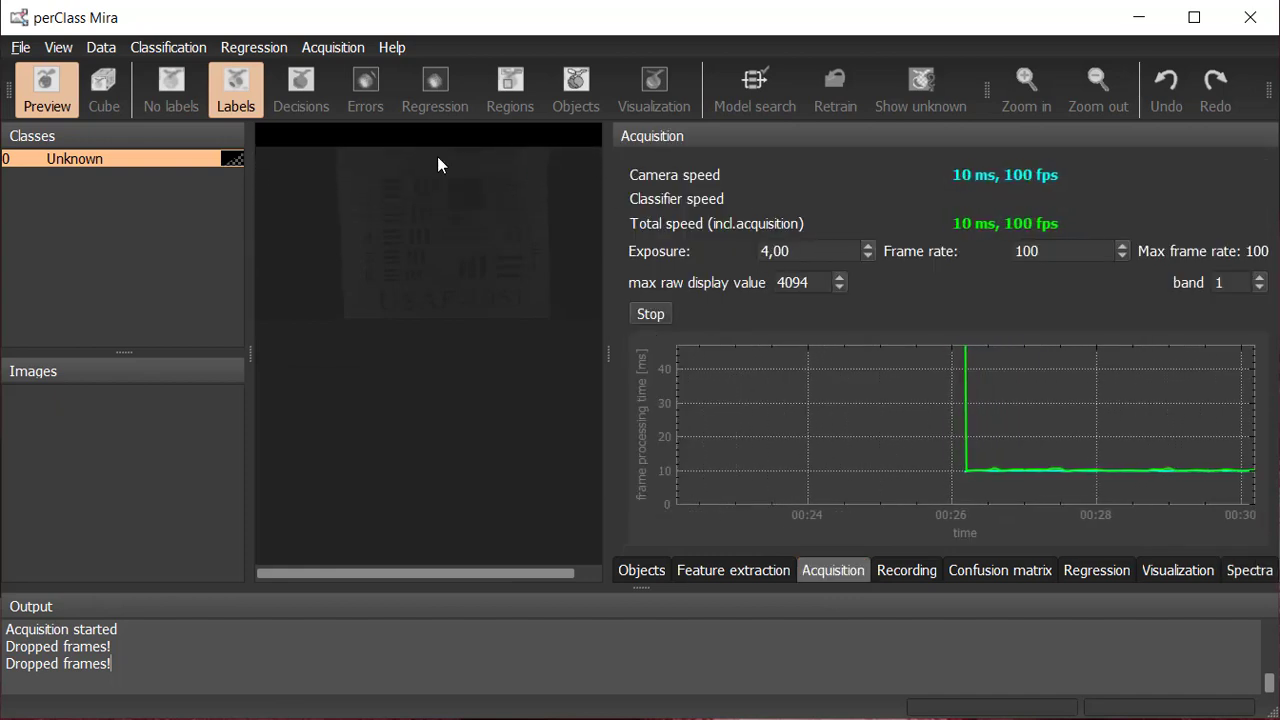
{"action": "double_click", "coordinate": [1212, 282]}
{"action": "type", "text": "50"}
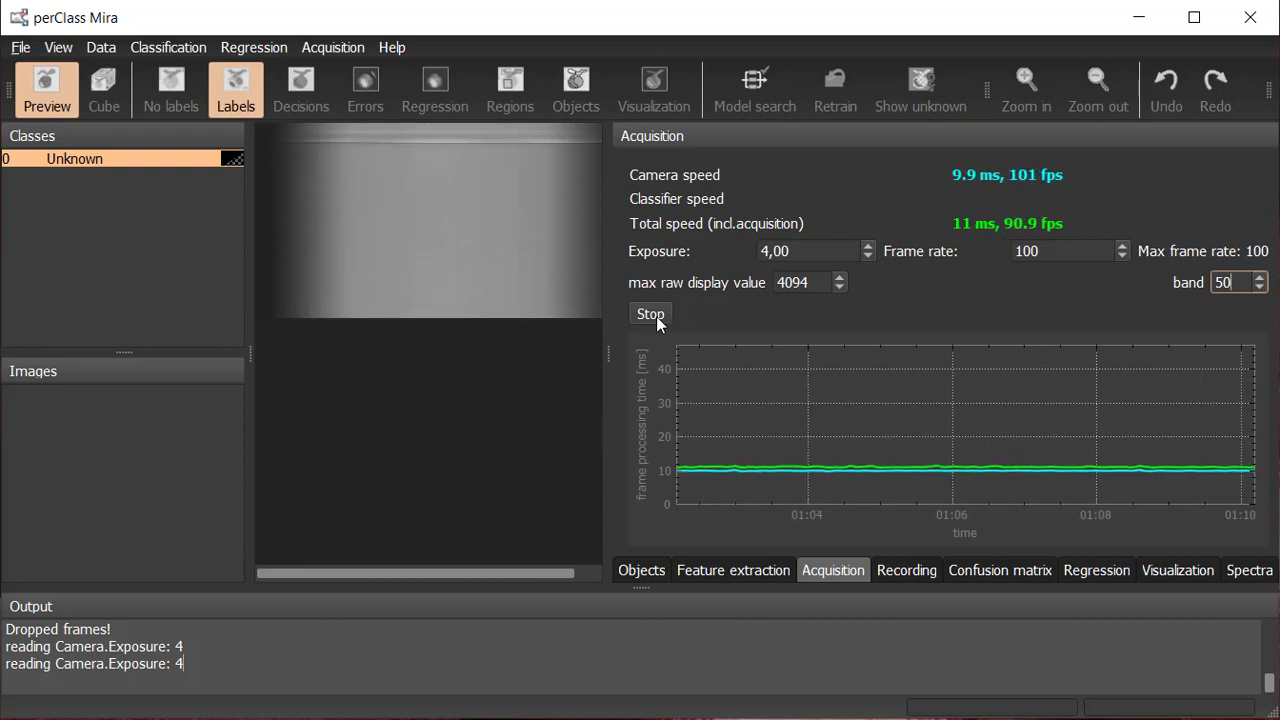
Stop acquisition, switch correction to Line (non-uniformity) and record the white reference.
{"action": "left_click", "coordinate": [656, 316]}
{"action": "left_click", "coordinate": [919, 570]}
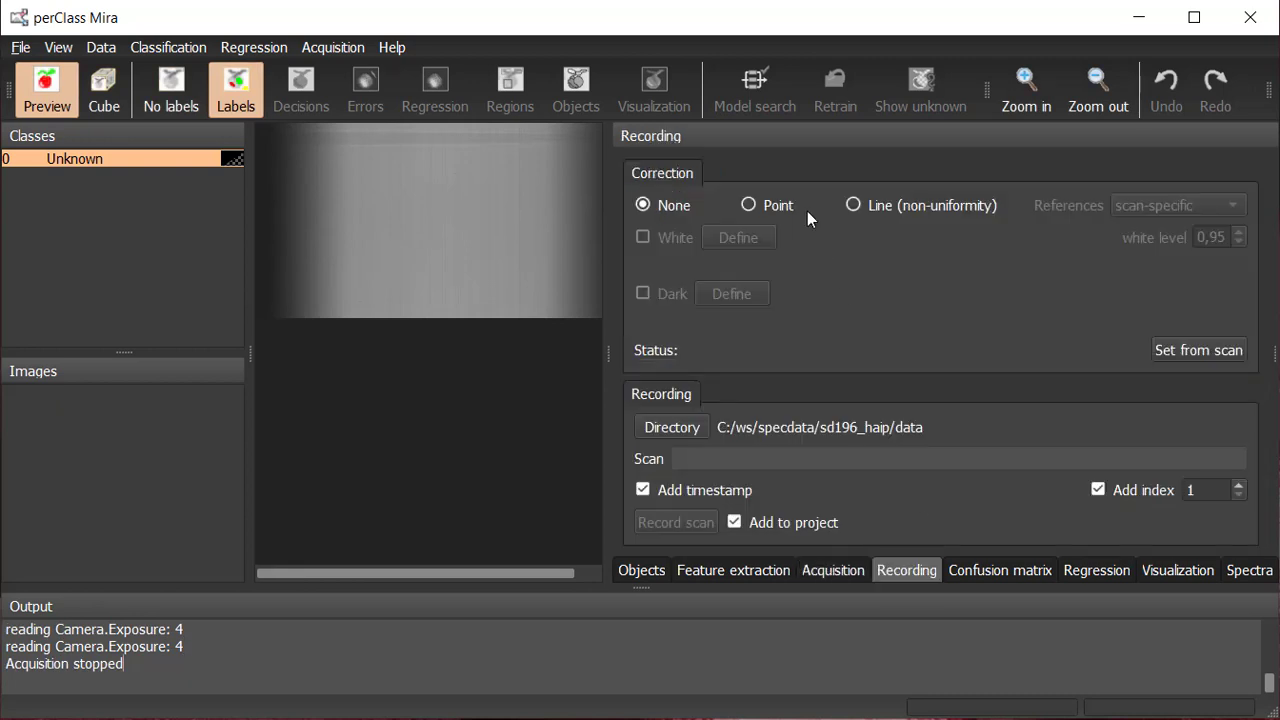
{"action": "left_click", "coordinate": [855, 206]}
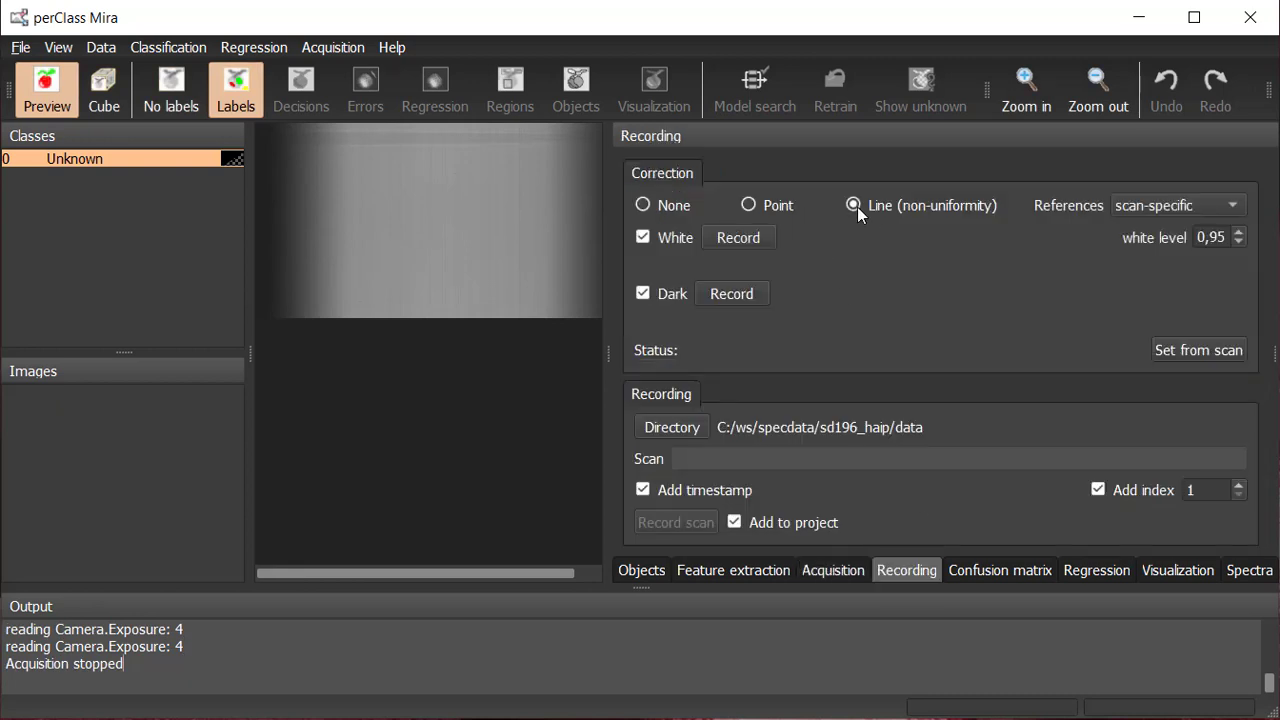
{"action": "left_click", "coordinate": [735, 244]}
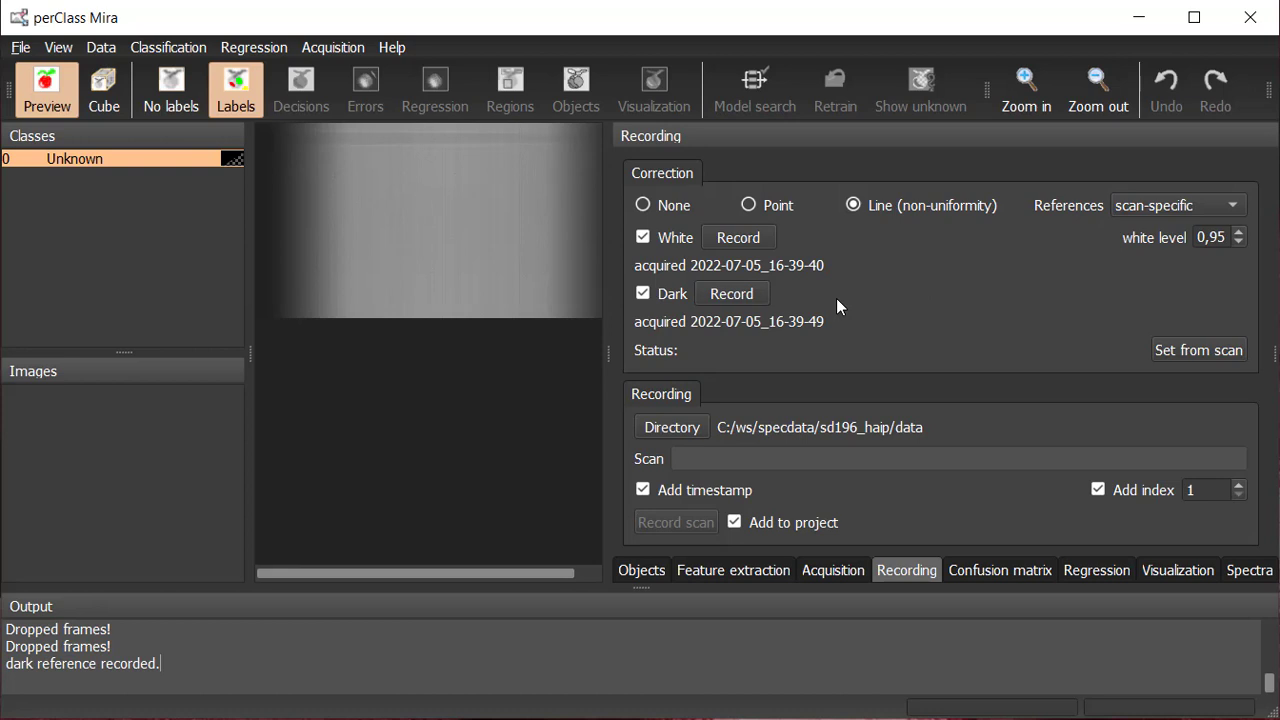
Run live acquisition briefly, then start recording a scan named 'almonds'.
{"action": "left_click", "coordinate": [852, 573]}
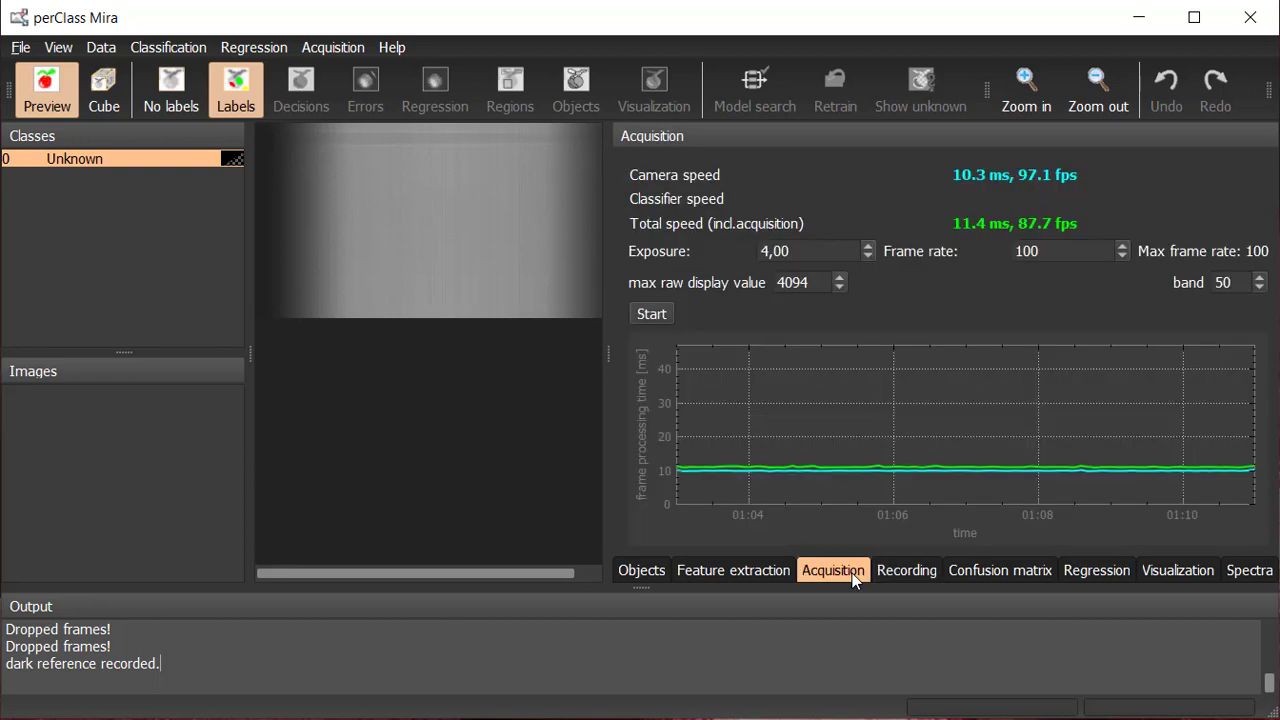
{"action": "left_click", "coordinate": [652, 315]}
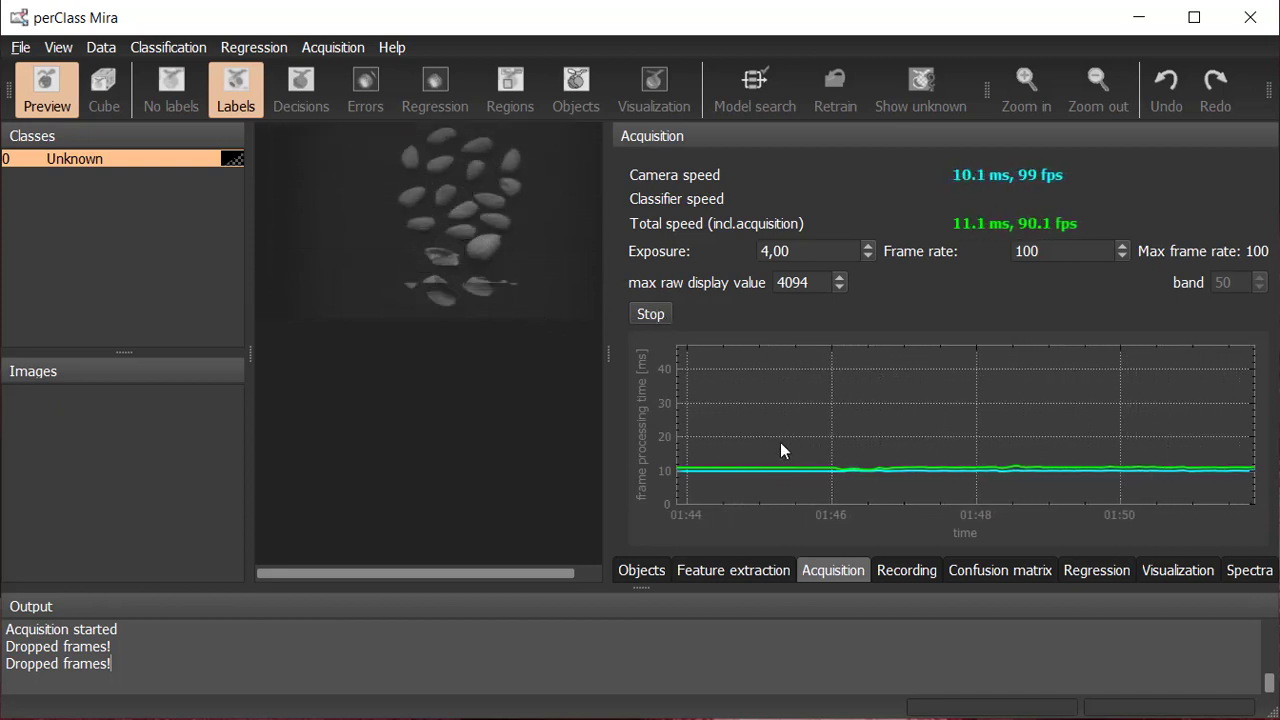
{"action": "left_click", "coordinate": [652, 314]}
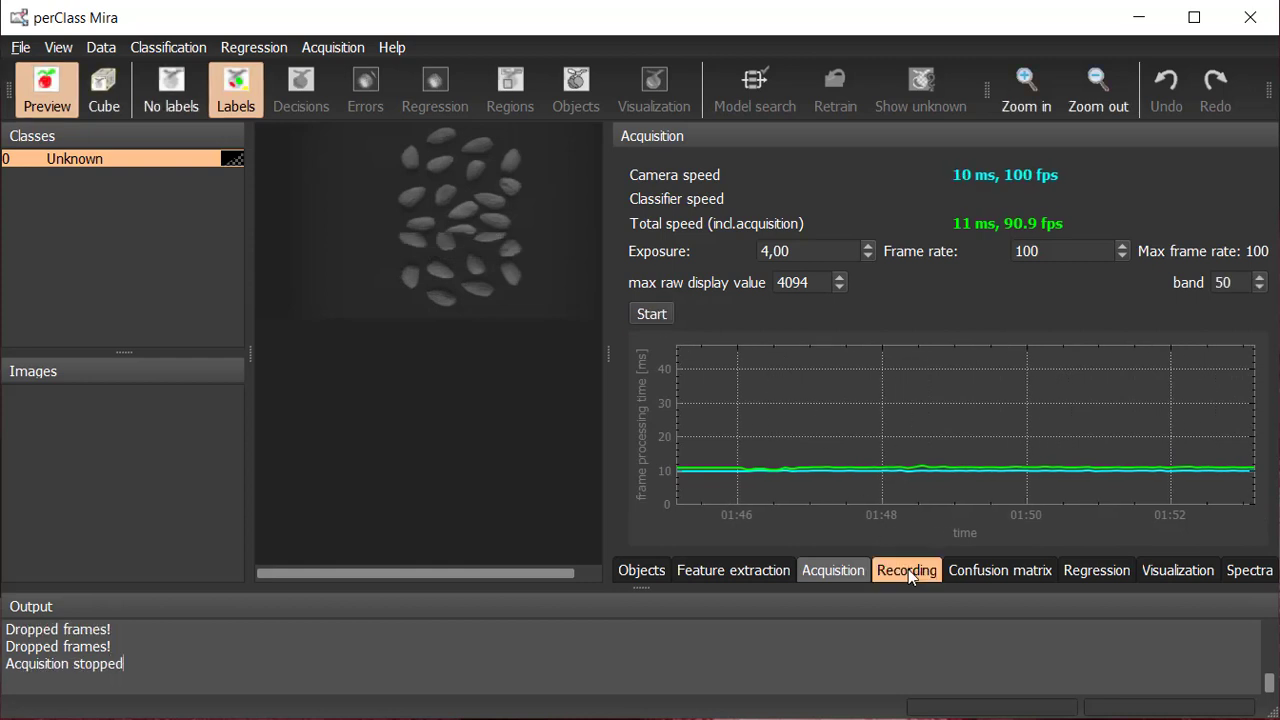
{"action": "left_click", "coordinate": [908, 569]}
{"action": "left_click", "coordinate": [748, 458]}
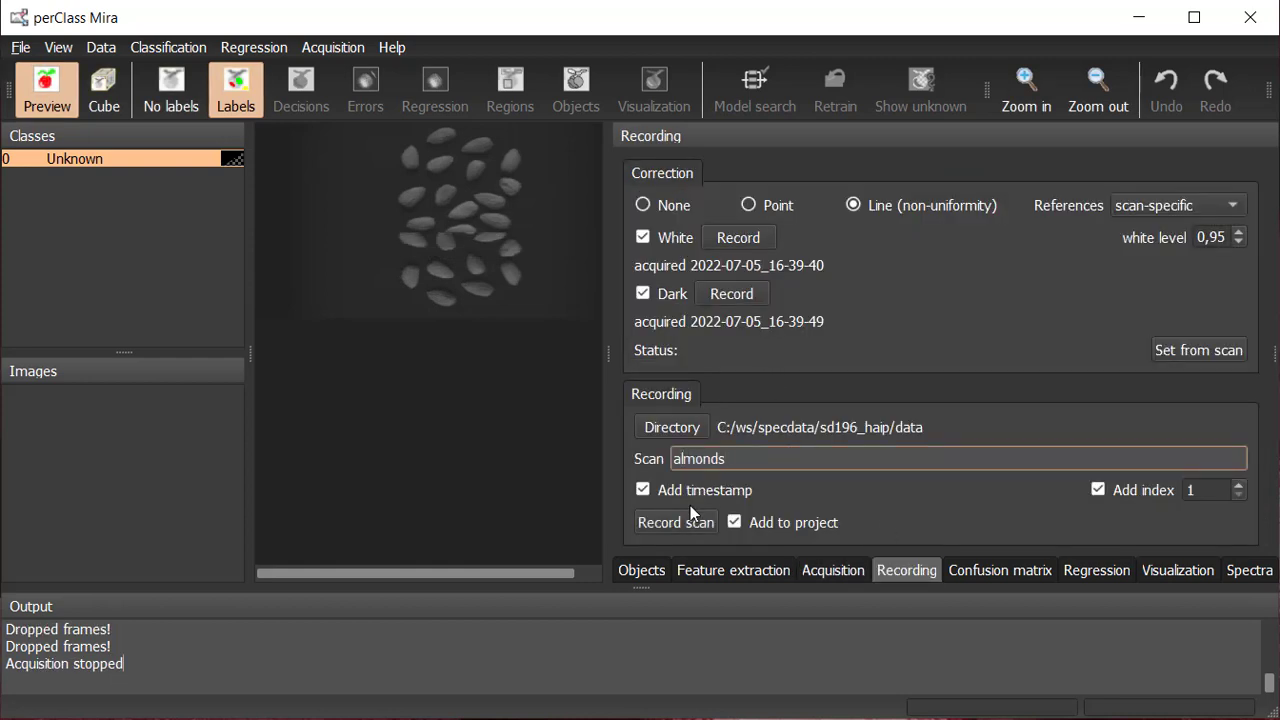
{"action": "left_click", "coordinate": [676, 522]}
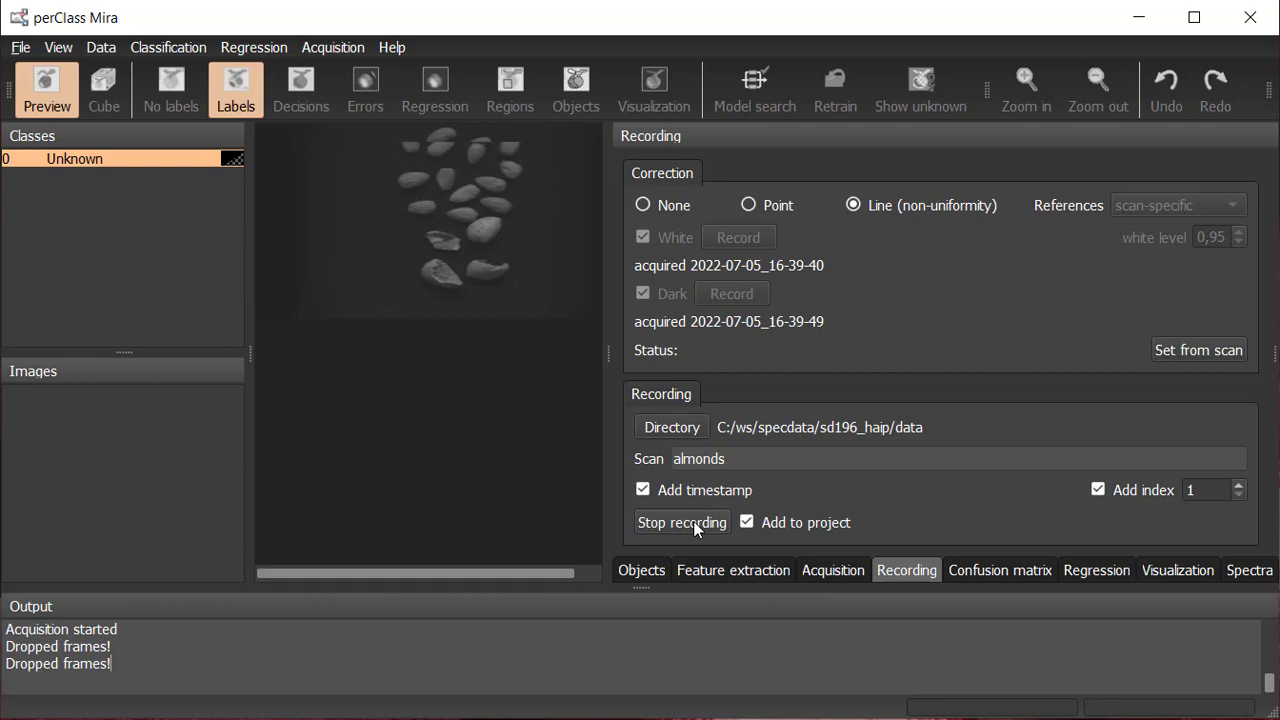
Save the almonds scan, close the camera device, and view the zoomed image with its spectra plot.
{"action": "left_click", "coordinate": [693, 521]}
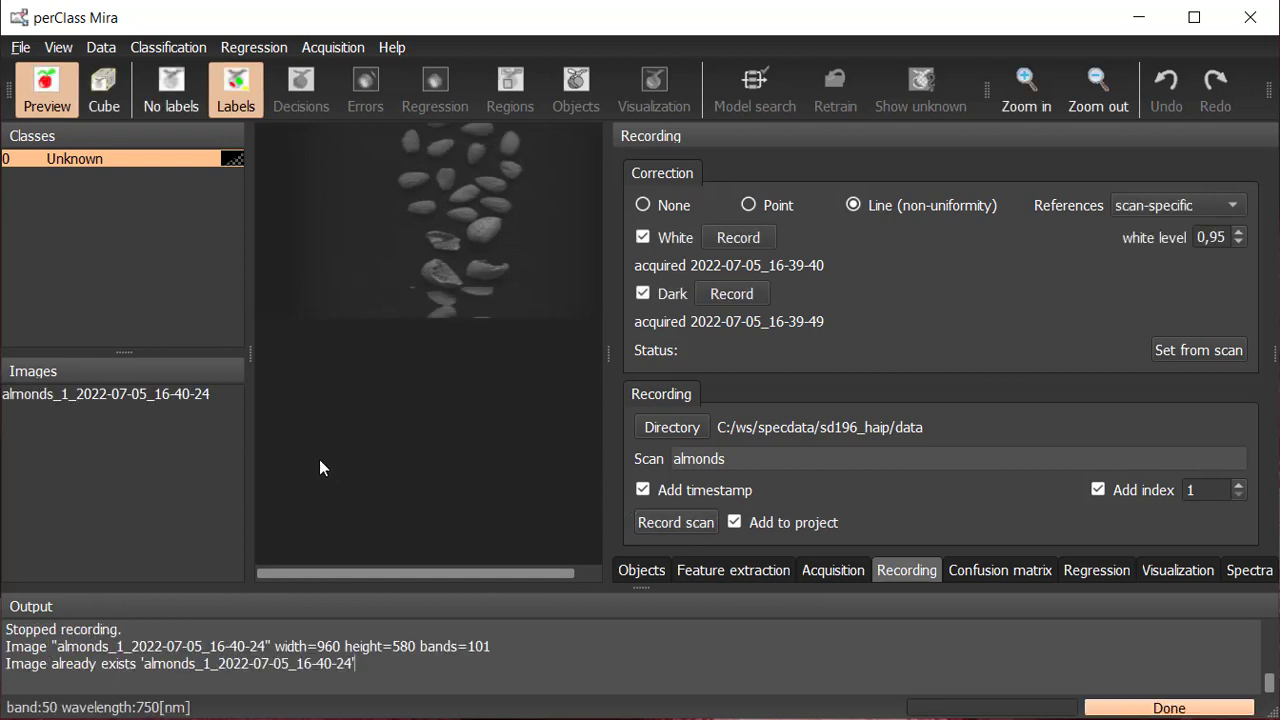
{"action": "left_click", "coordinate": [196, 402]}
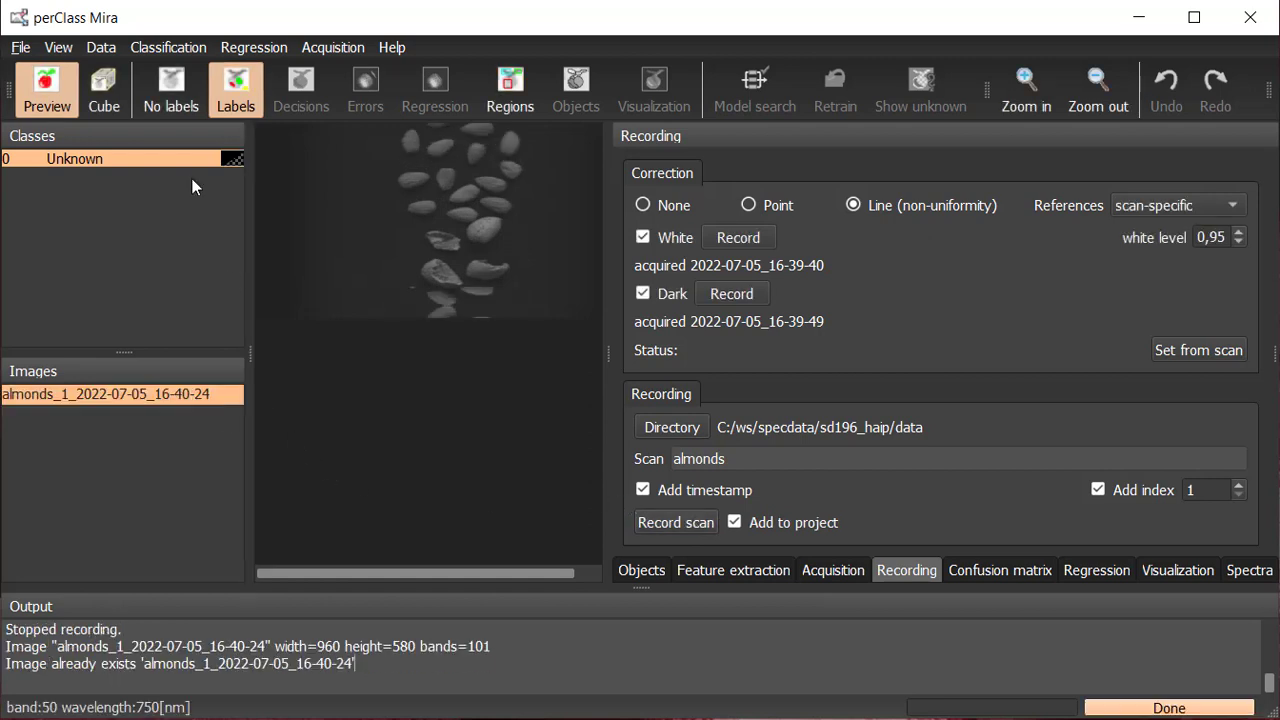
{"action": "left_click", "coordinate": [307, 52]}
{"action": "left_click", "coordinate": [349, 169]}
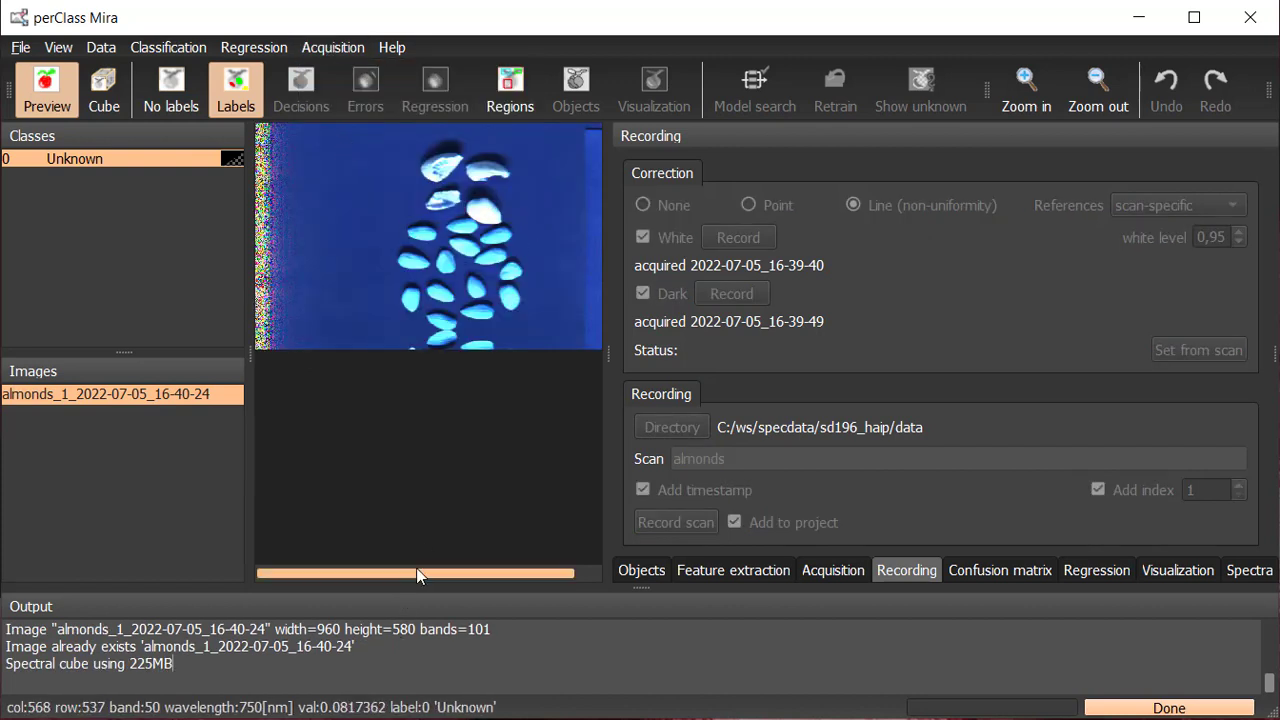
{"action": "scroll", "coordinate": [440, 573], "scroll_direction": "up", "scroll_amount": 2}
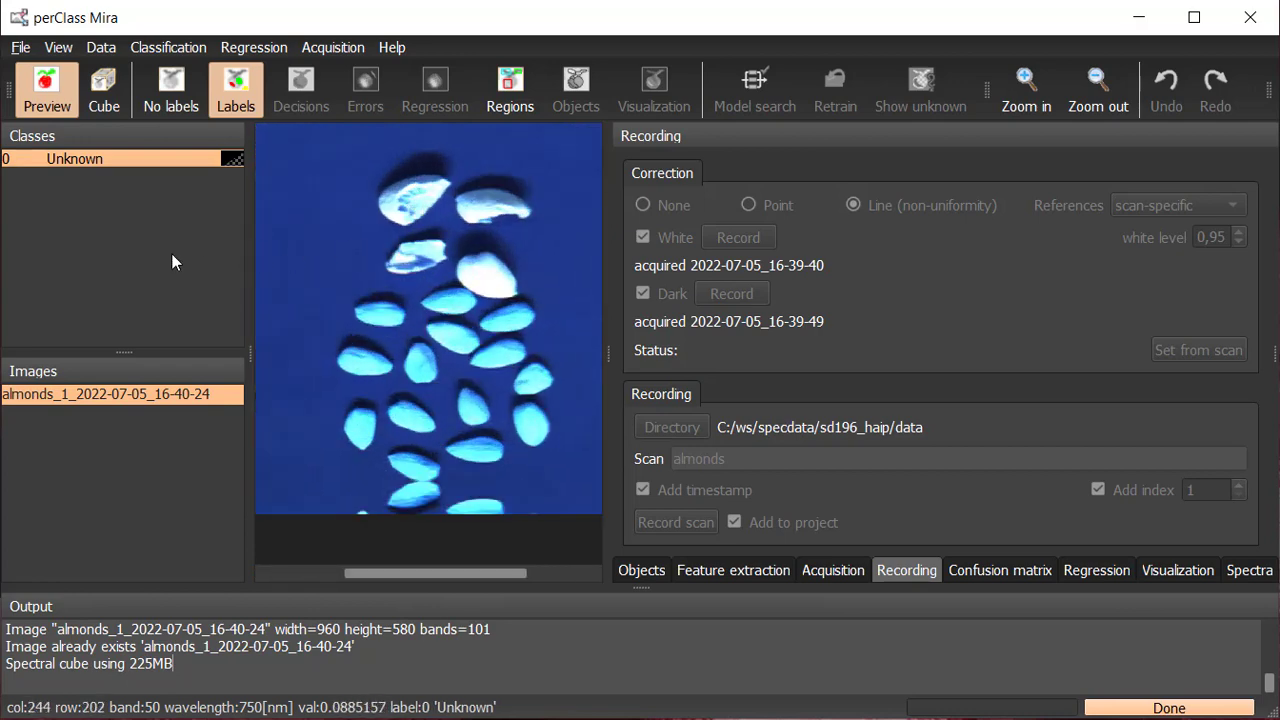
{"action": "left_click", "coordinate": [1249, 570]}
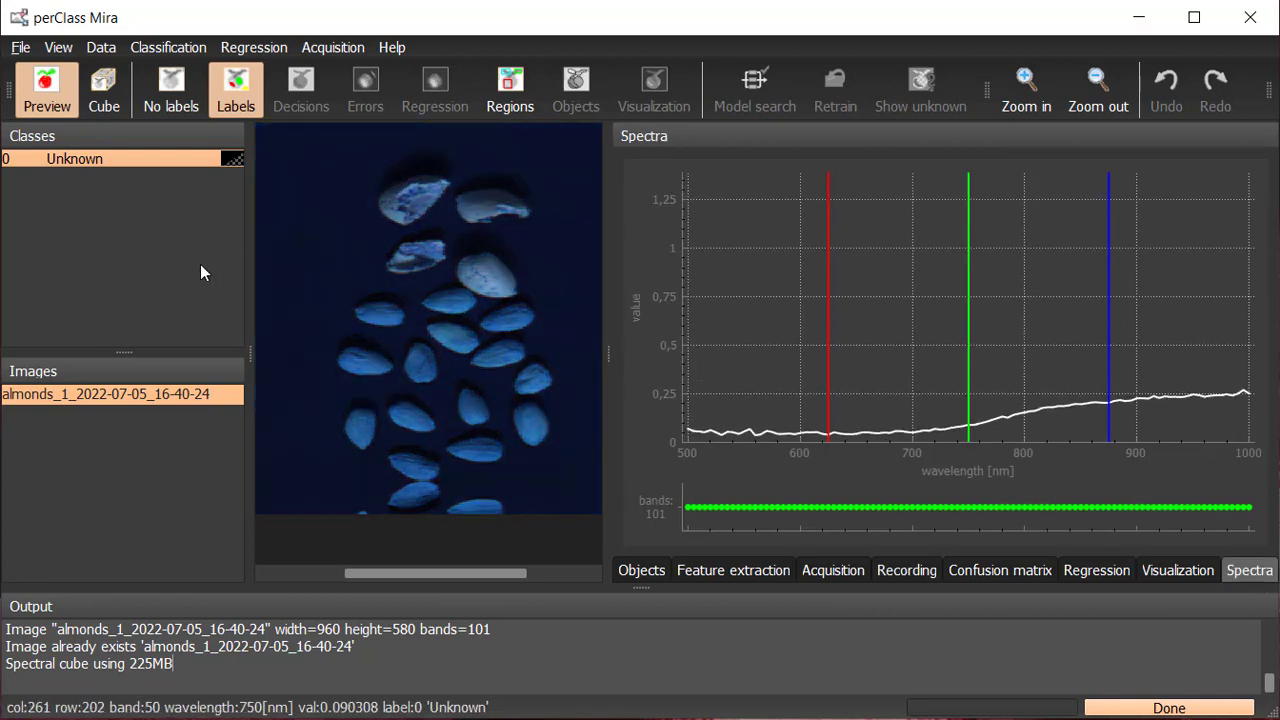
Move the blue display band to about 560 nm and green to about 610 nm.
{"action": "left_click_drag", "start_coordinate": [1079, 274], "coordinate": [755, 295]}
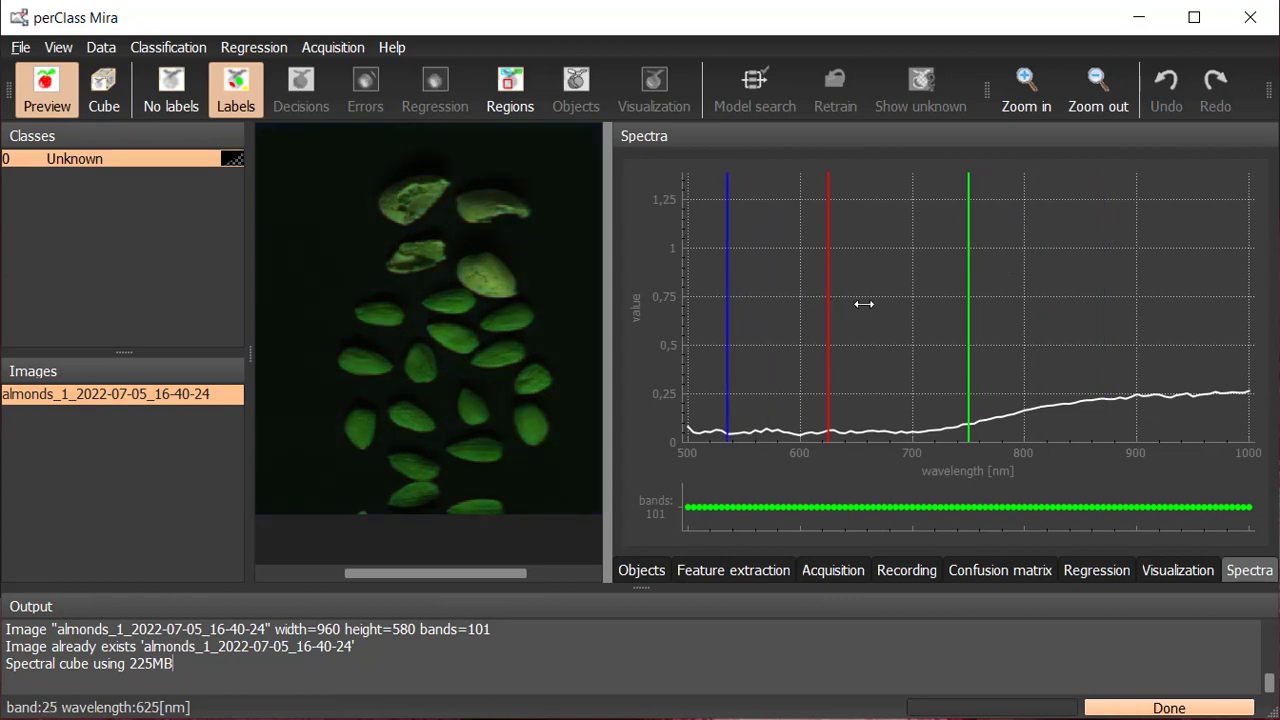
{"action": "left_click_drag", "start_coordinate": [968, 317], "coordinate": [806, 312]}
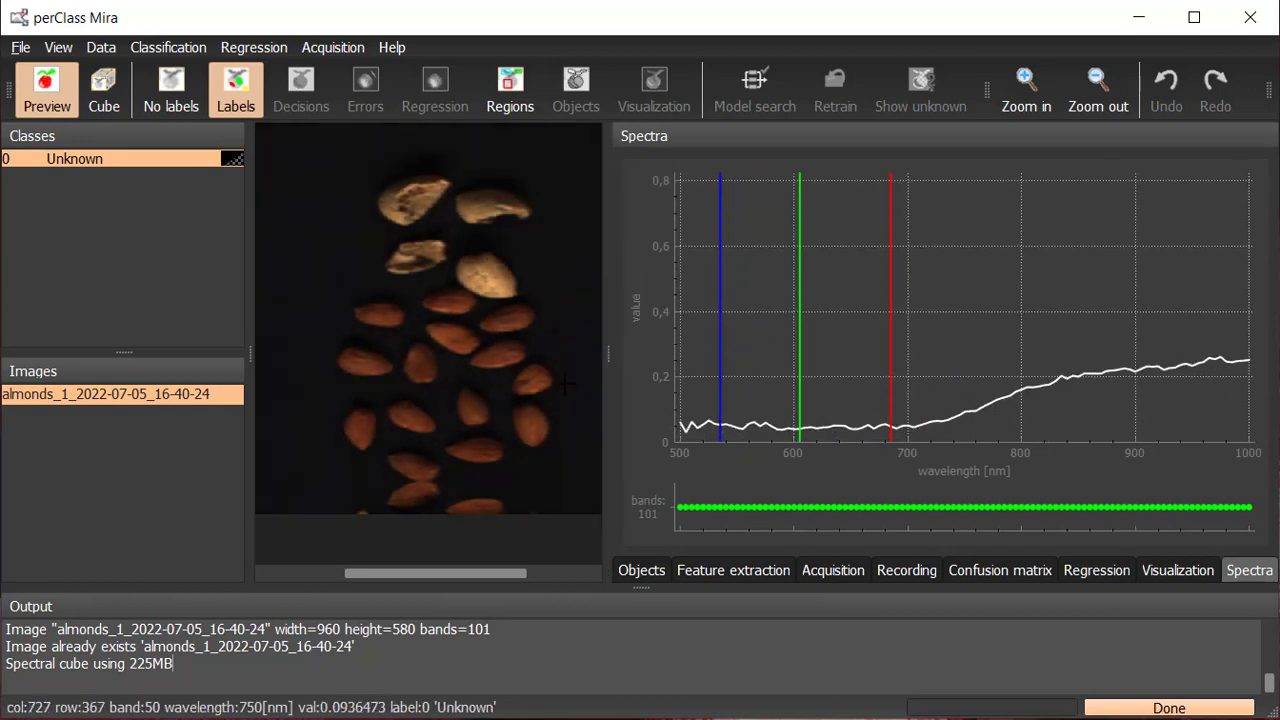
Add a 'background' class and paint a strip of empty area as background.
{"action": "double_click", "coordinate": [175, 259]}
{"action": "type", "text": "background"}
{"action": "key", "text": "Return"}
{"action": "scroll", "coordinate": [435, 148], "scroll_direction": "up", "scroll_amount": 2}
{"action": "left_click_drag", "start_coordinate": [295, 209], "coordinate": [296, 352]}
{"action": "scroll", "coordinate": [397, 276], "scroll_direction": "down", "scroll_amount": 3}
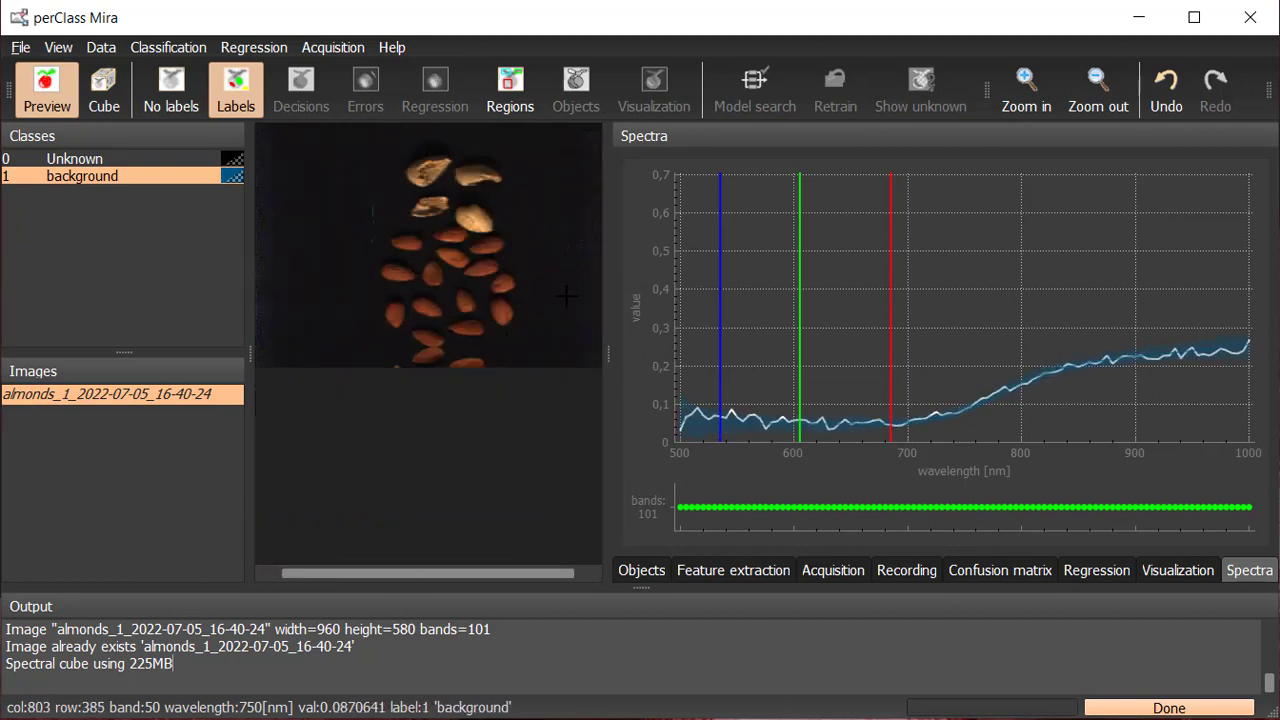
{"action": "scroll", "coordinate": [544, 328], "scroll_direction": "up", "scroll_amount": 2}
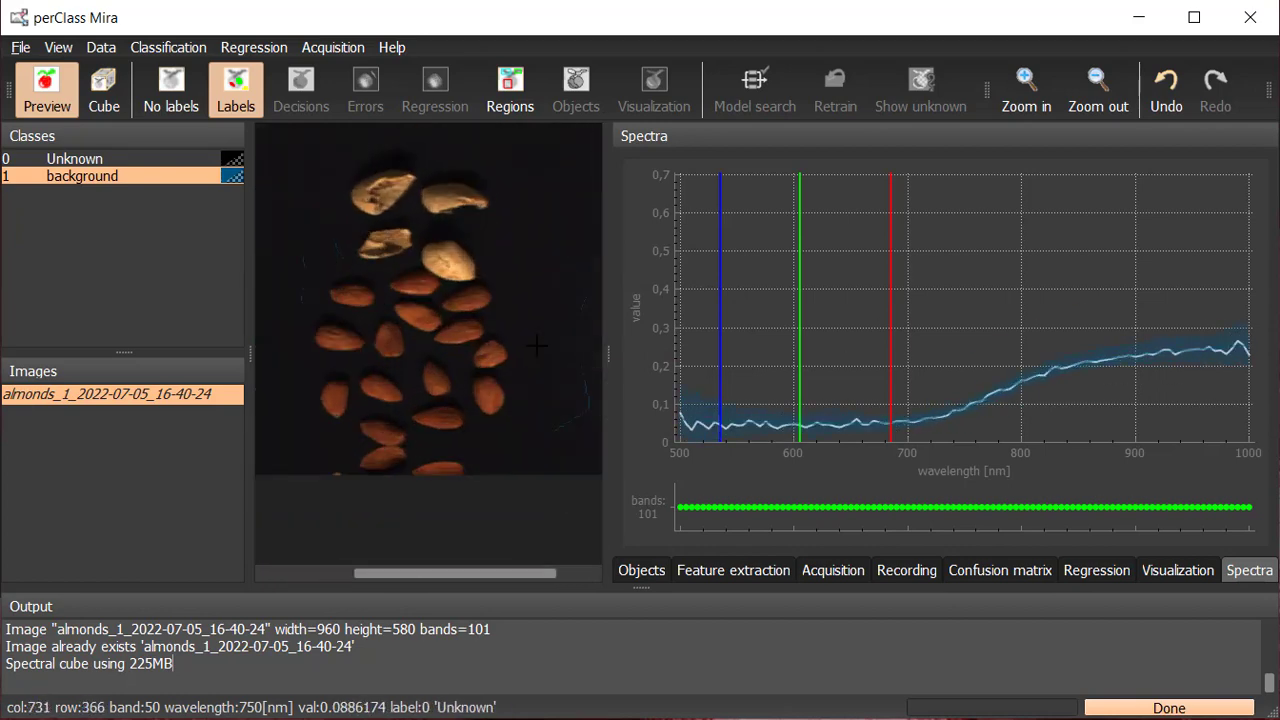
Add an 'almonds' class and label three almonds with it.
{"action": "double_click", "coordinate": [152, 216]}
{"action": "type", "text": "almon"}
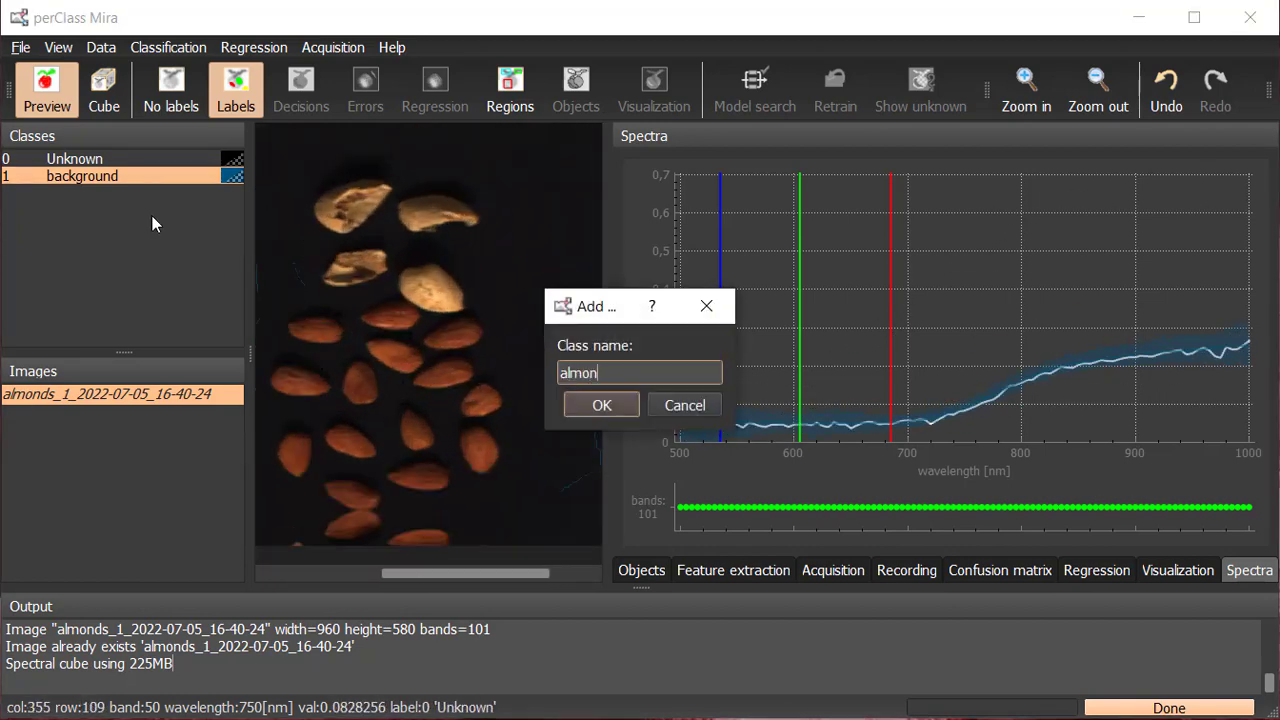
{"action": "type", "text": "ds"}
{"action": "key", "text": "Return"}
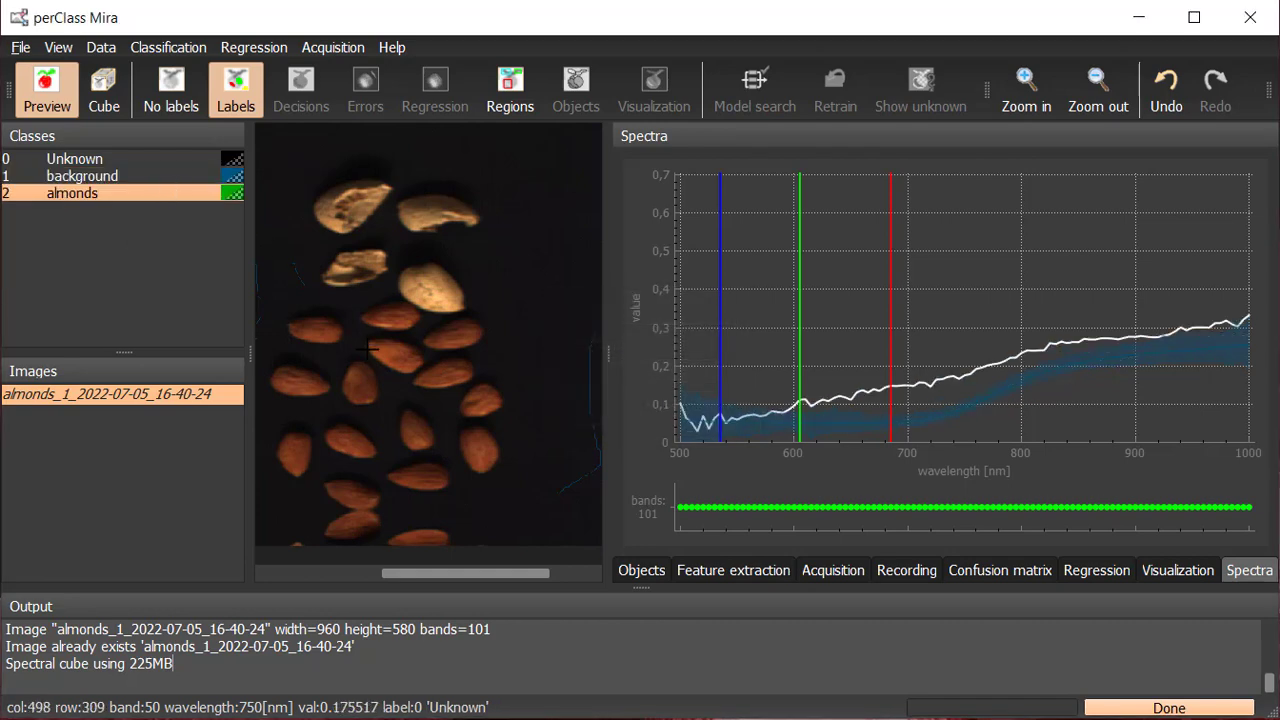
{"action": "scroll", "coordinate": [337, 393], "scroll_direction": "up", "scroll_amount": 1}
{"action": "left_click_drag", "start_coordinate": [362, 402], "coordinate": [366, 383]}
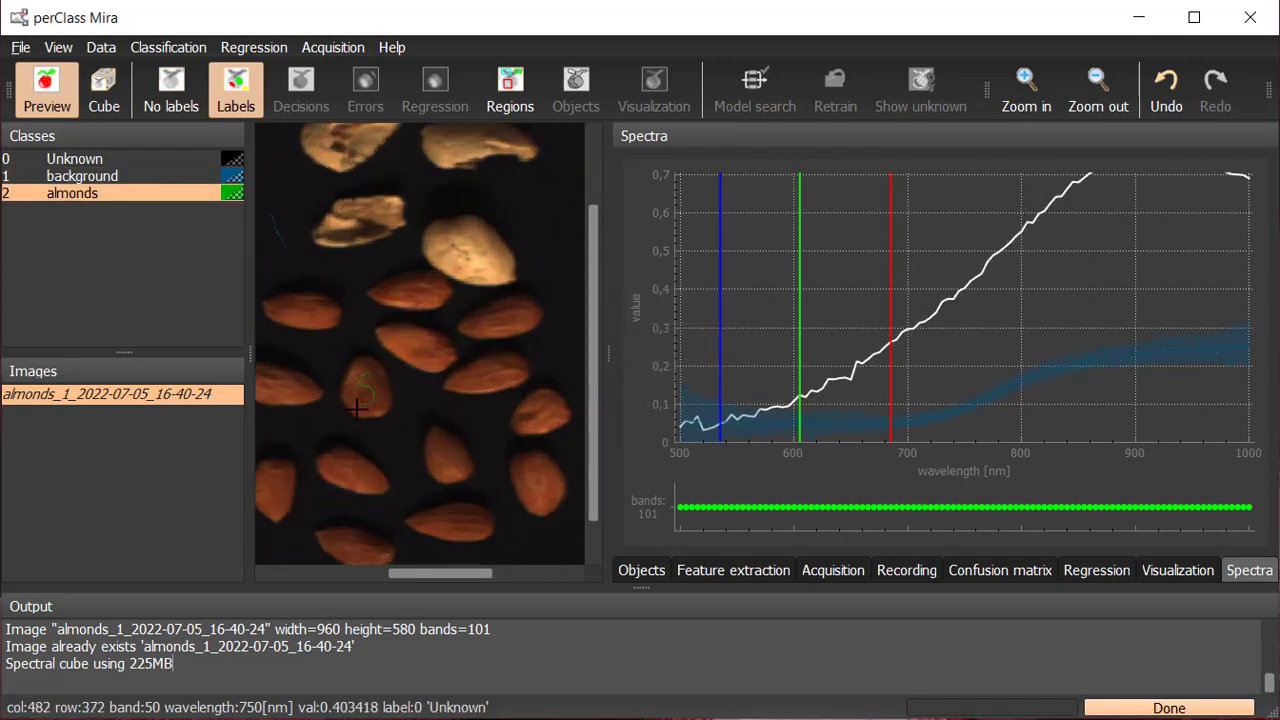
{"action": "left_click_drag", "start_coordinate": [340, 461], "coordinate": [381, 487]}
{"action": "left_click_drag", "start_coordinate": [400, 299], "coordinate": [428, 290]}
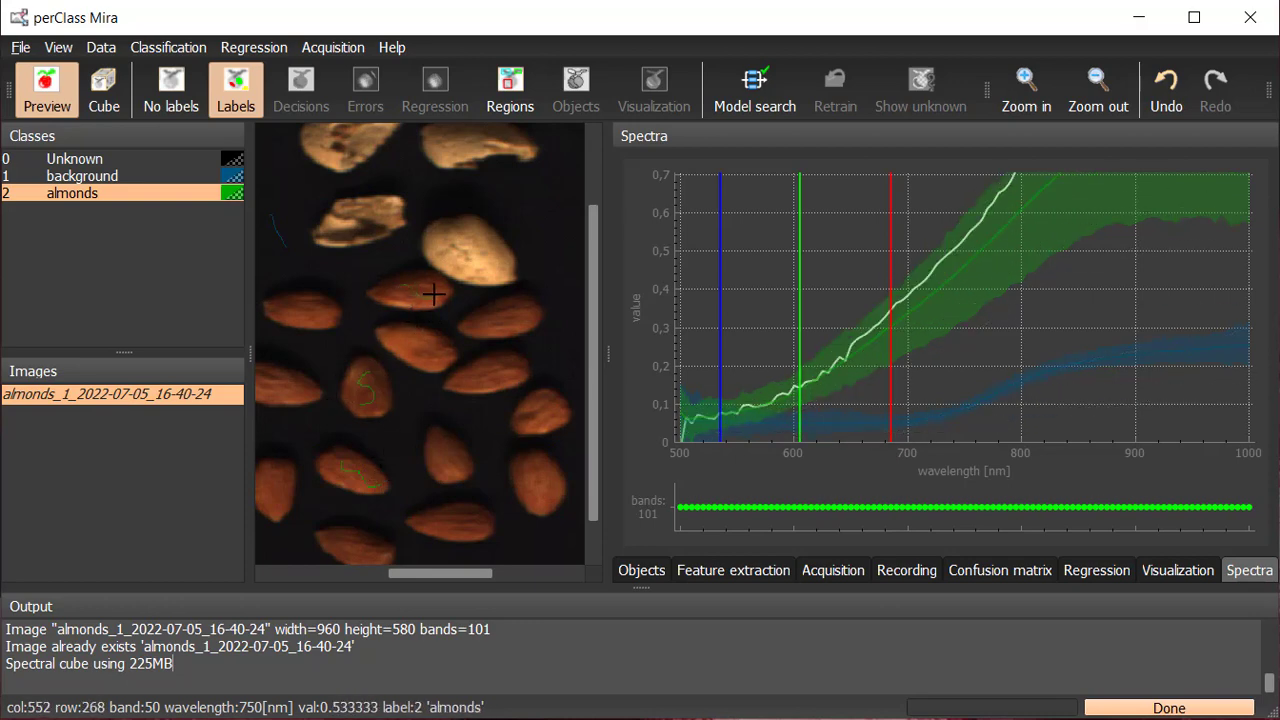
Add a 'shells' class and mark two shell areas with it.
{"action": "double_click", "coordinate": [129, 222]}
{"action": "type", "text": "shel"}
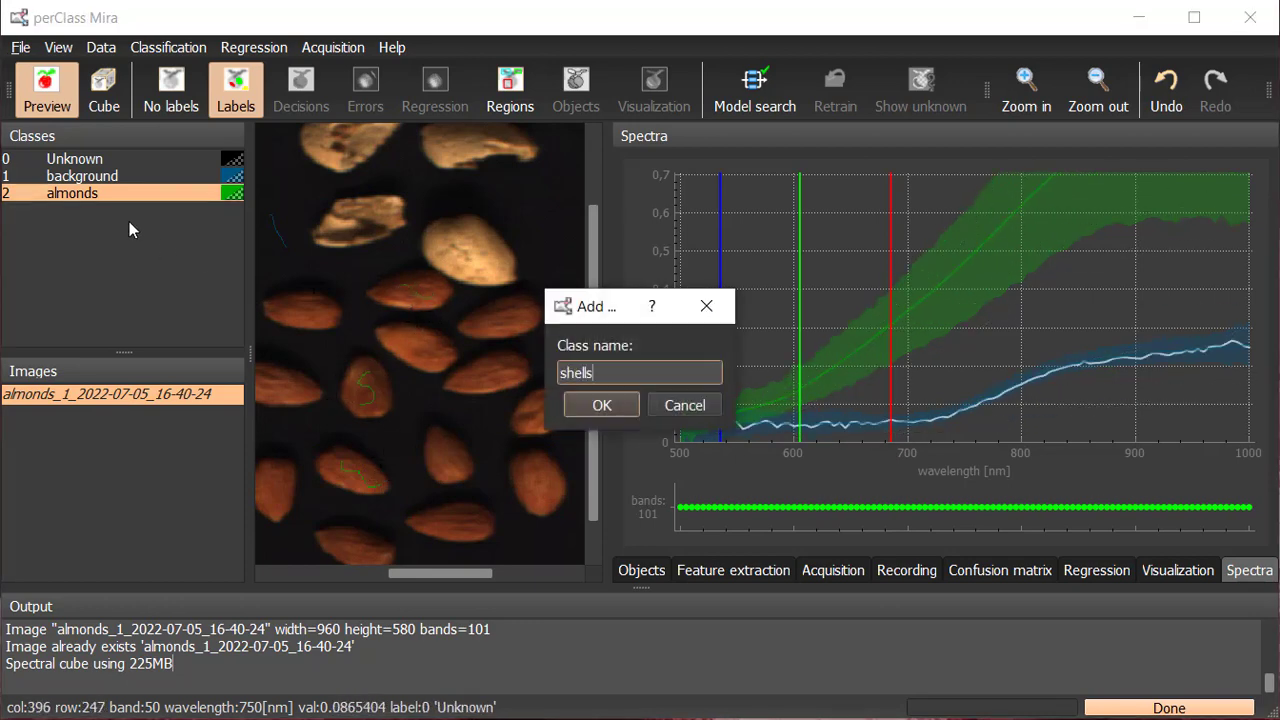
{"action": "type", "text": "ls"}
{"action": "key", "text": "Return"}
{"action": "left_click_drag", "start_coordinate": [367, 209], "coordinate": [343, 235]}
{"action": "mouse_move", "coordinate": [460, 240]}
{"action": "left_mouse_down"}
{"action": "mouse_move", "coordinate": [457, 254]}
{"action": "mouse_move", "coordinate": [490, 273]}
{"action": "left_mouse_up"}
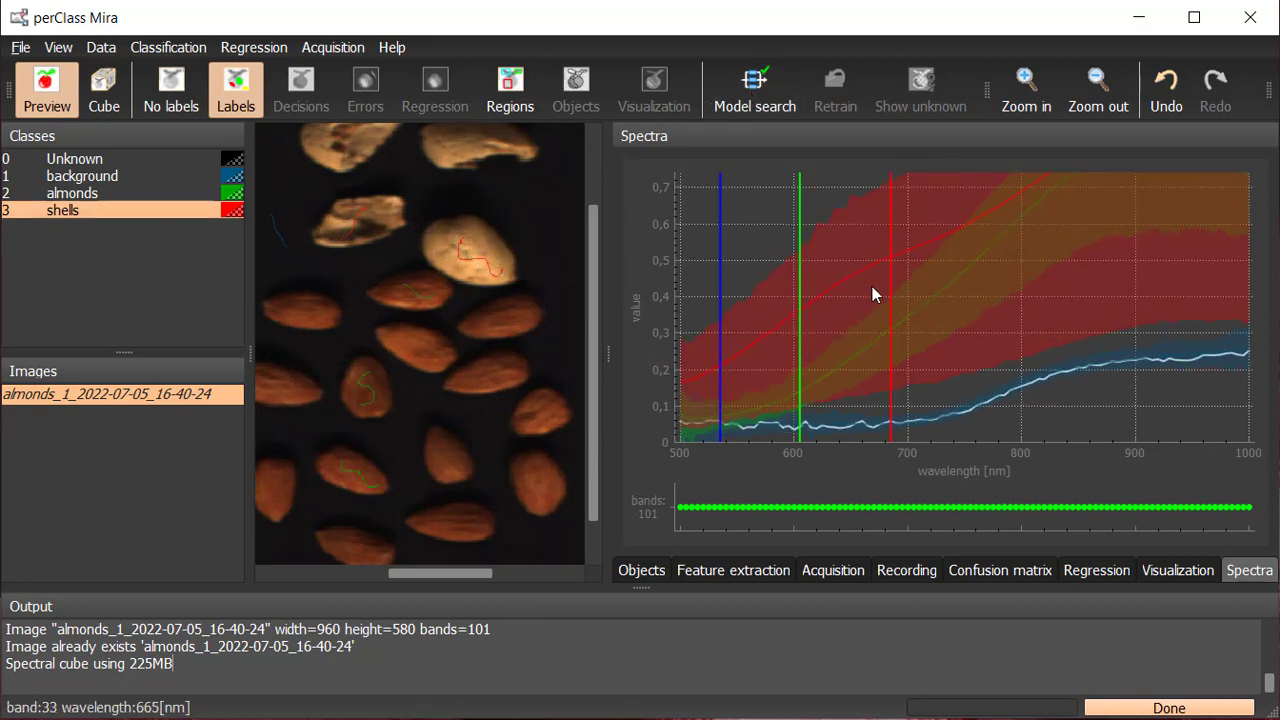
{"action": "scroll", "coordinate": [515, 375], "scroll_direction": "down", "scroll_amount": 2}
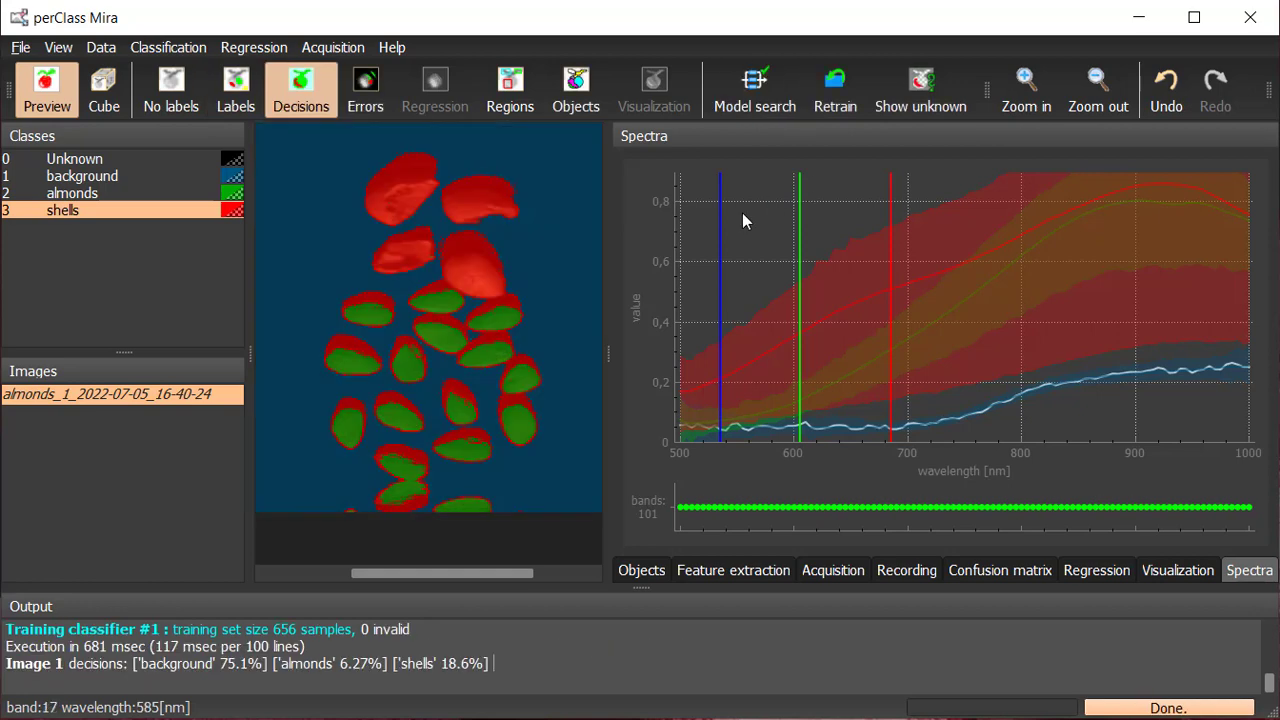
Label the dark area above the almond as background, comparing against the decisions.
{"action": "scroll", "coordinate": [352, 320], "scroll_direction": "up", "scroll_amount": 3}
{"action": "left_click", "coordinate": [165, 179]}
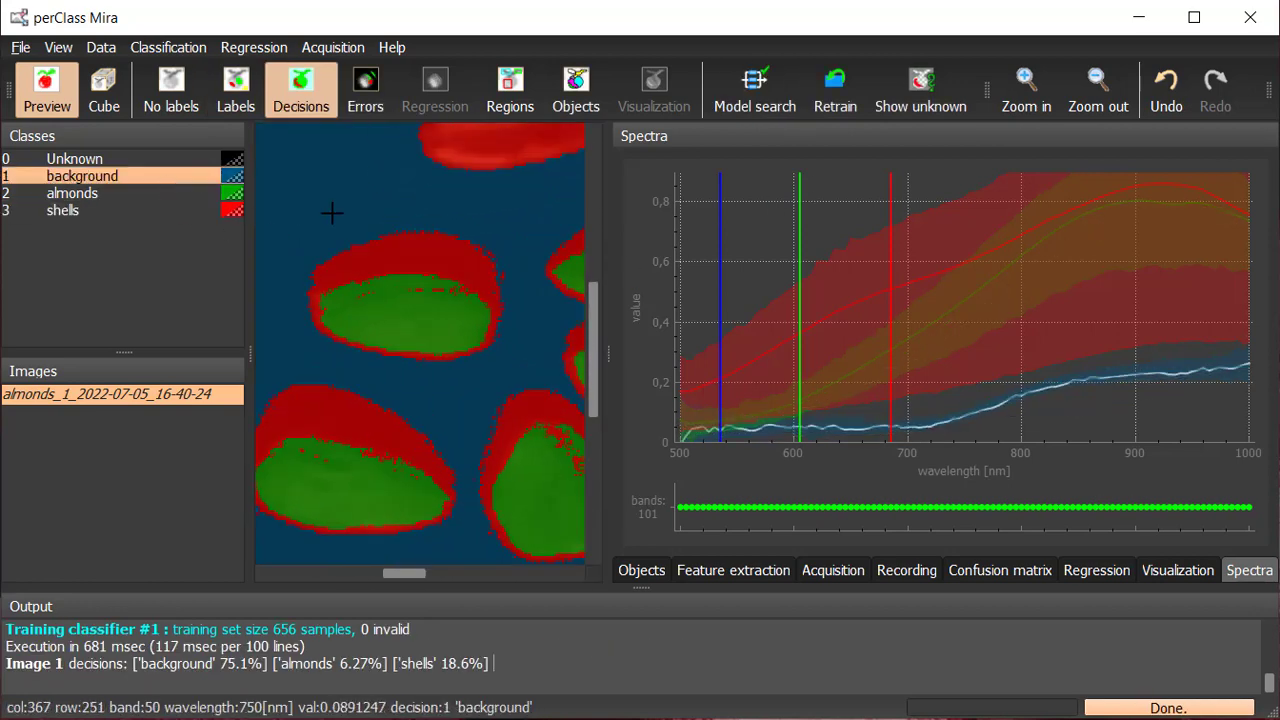
{"action": "key", "text": "l"}
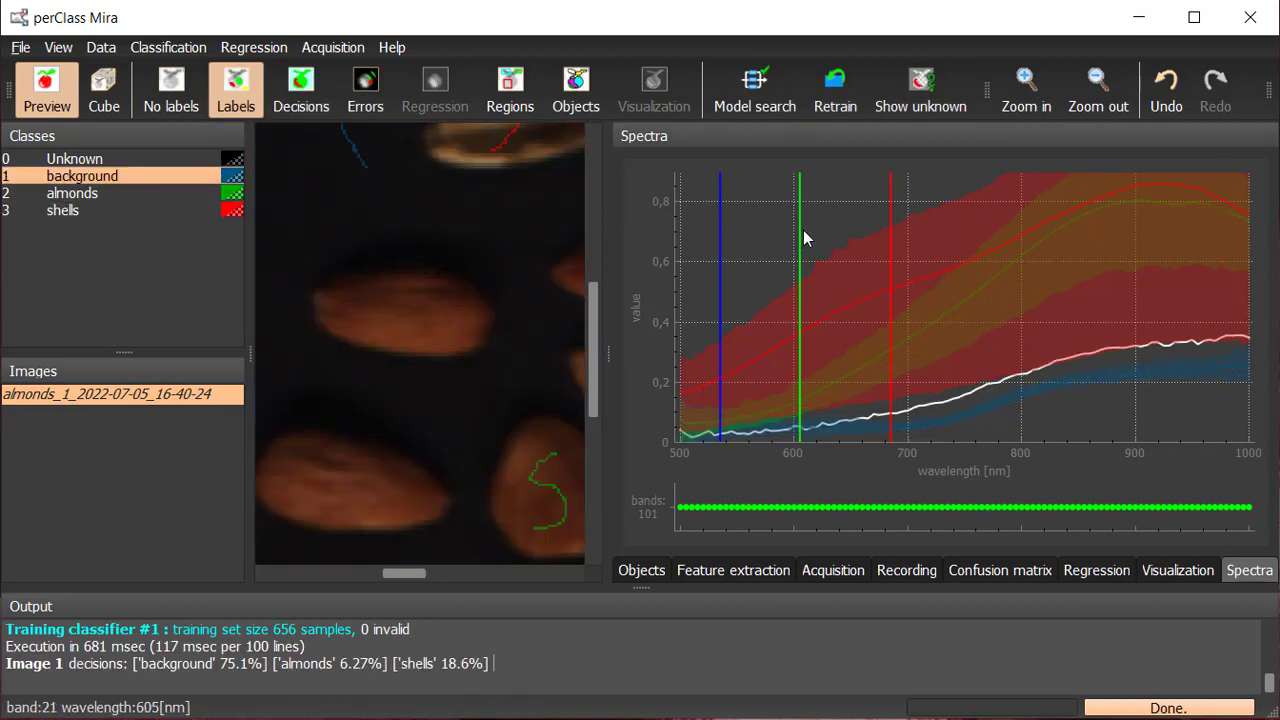
{"action": "scroll", "coordinate": [329, 259], "scroll_direction": "up", "scroll_amount": 2}
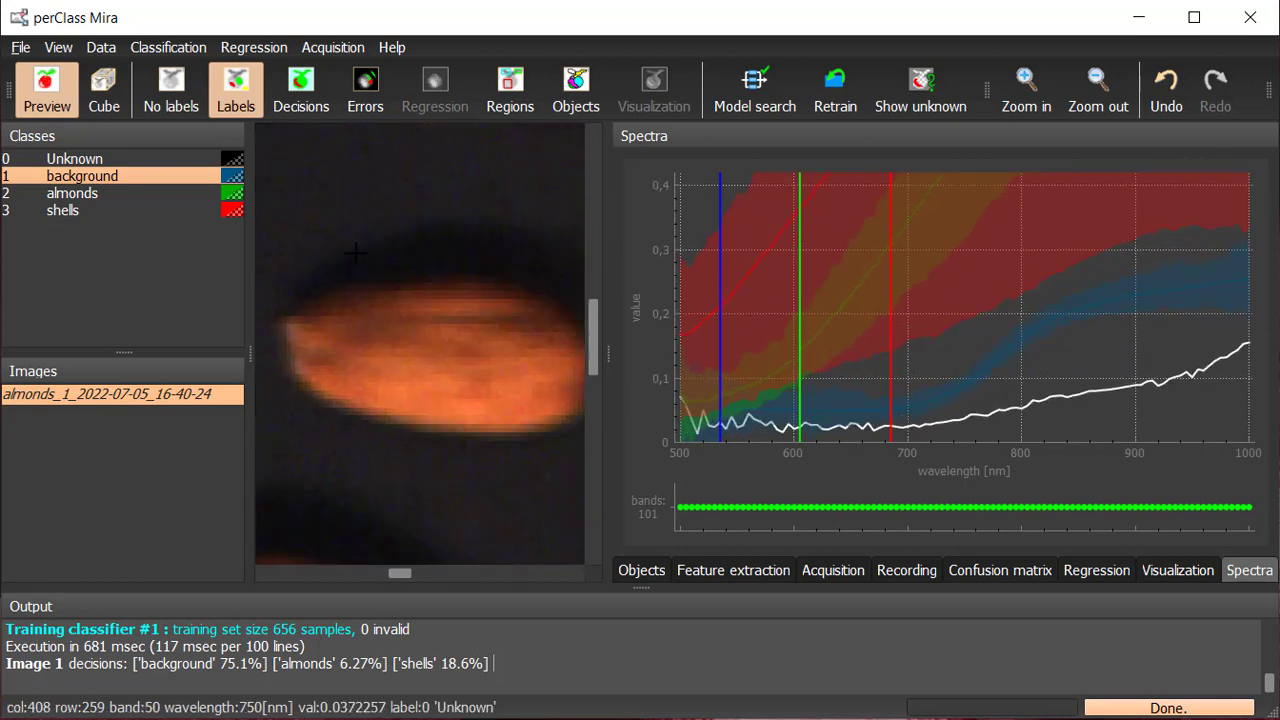
{"action": "key", "text": "d"}
{"action": "key", "text": "l"}
{"action": "mouse_move", "coordinate": [344, 270]}
{"action": "left_mouse_down"}
{"action": "mouse_move", "coordinate": [396, 251]}
{"action": "mouse_move", "coordinate": [463, 254]}
{"action": "left_mouse_up"}
Label the almond's lower-left edge as almonds and retrain the classifier.
{"action": "left_click", "coordinate": [110, 193]}
{"action": "key", "text": "d"}
{"action": "key", "text": "l"}
{"action": "left_click_drag", "start_coordinate": [311, 367], "coordinate": [405, 416]}
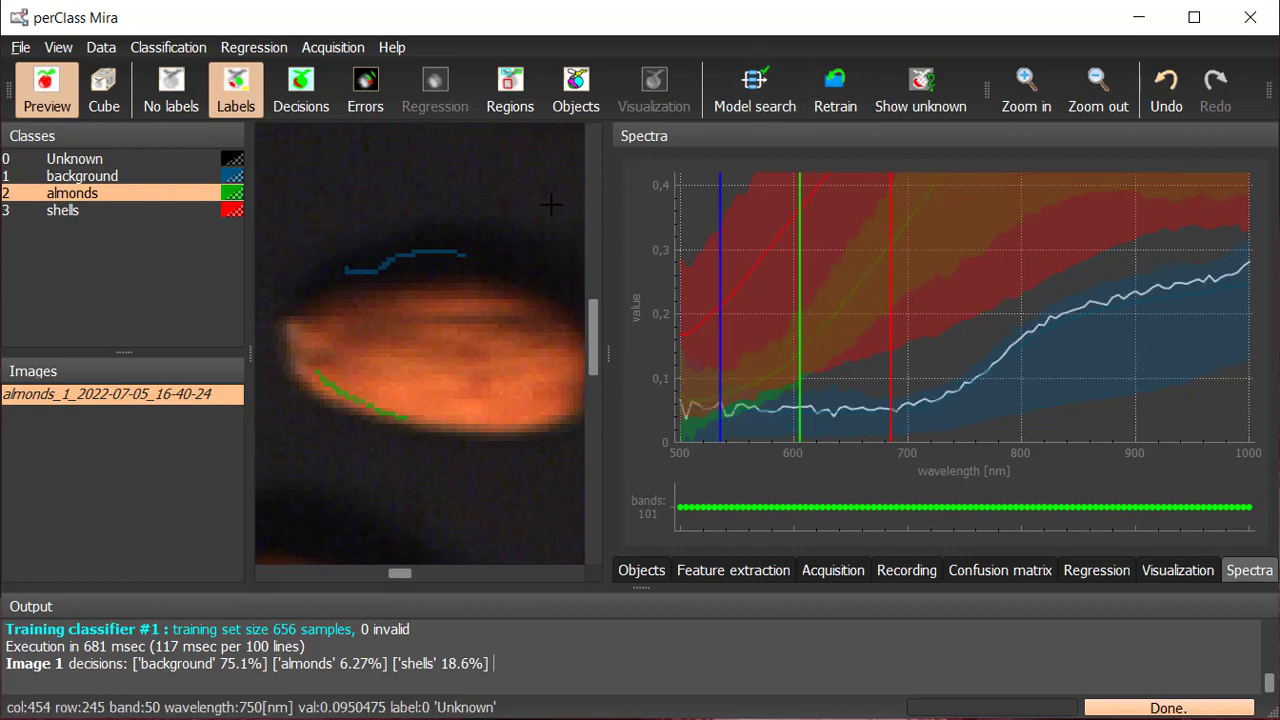
{"action": "scroll", "coordinate": [430, 330], "scroll_direction": "down", "scroll_amount": 3}
{"action": "scroll", "coordinate": [520, 420], "scroll_direction": "down", "scroll_amount": 3}
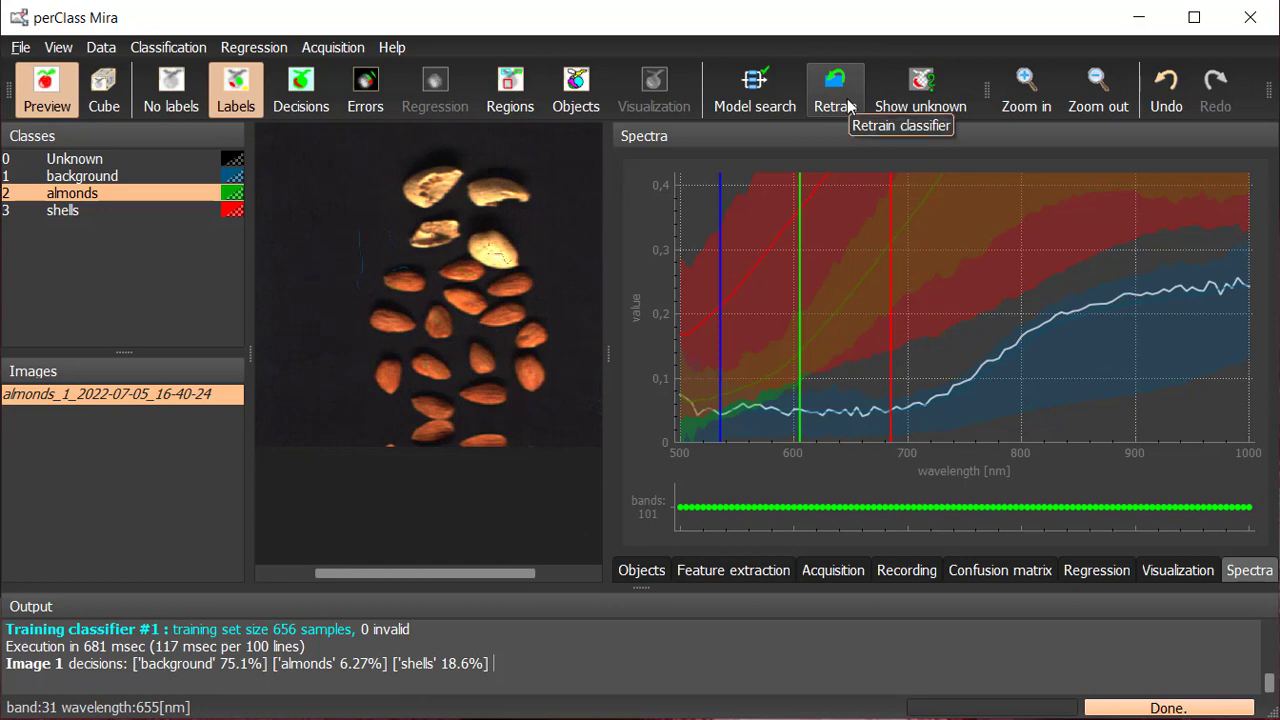
{"action": "left_click", "coordinate": [301, 100]}
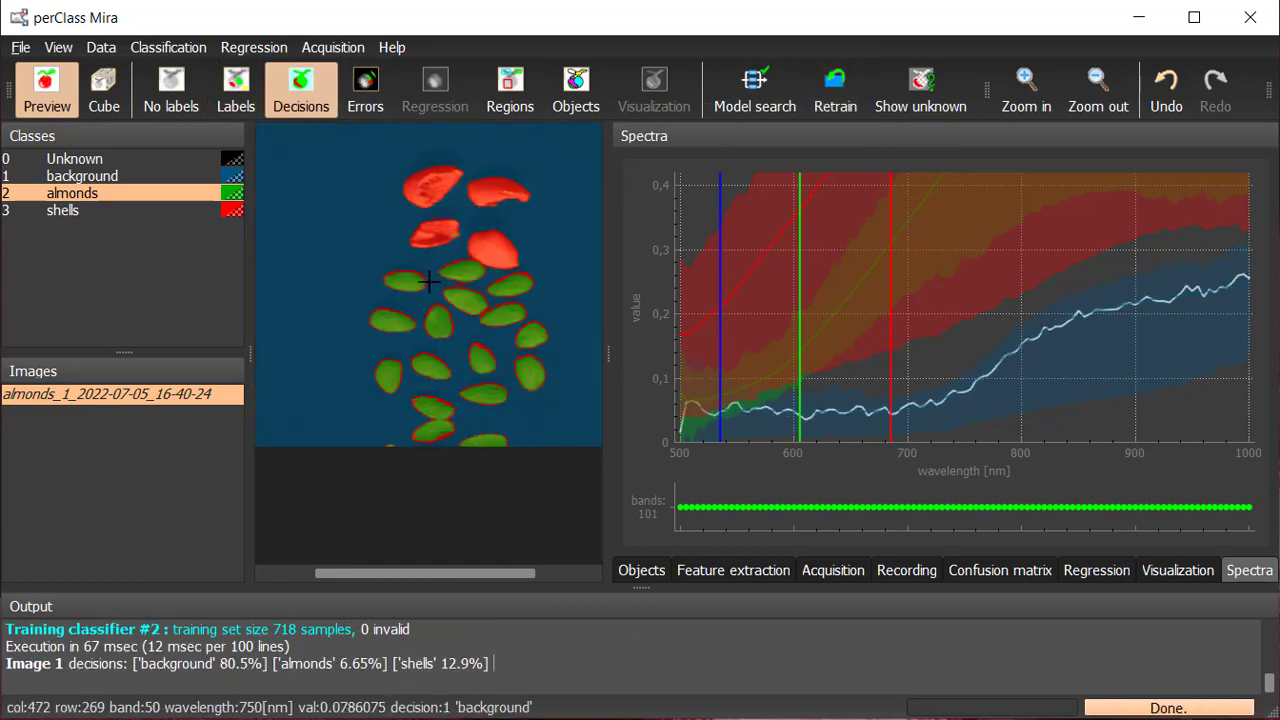
Compare labels with classifier decisions while cycling through the background, shells and almonds classes.
{"action": "scroll", "coordinate": [440, 300], "scroll_direction": "up", "scroll_amount": 5}
{"action": "key", "text": "l"}
{"action": "scroll", "coordinate": [283, 323], "scroll_direction": "up", "scroll_amount": 3}
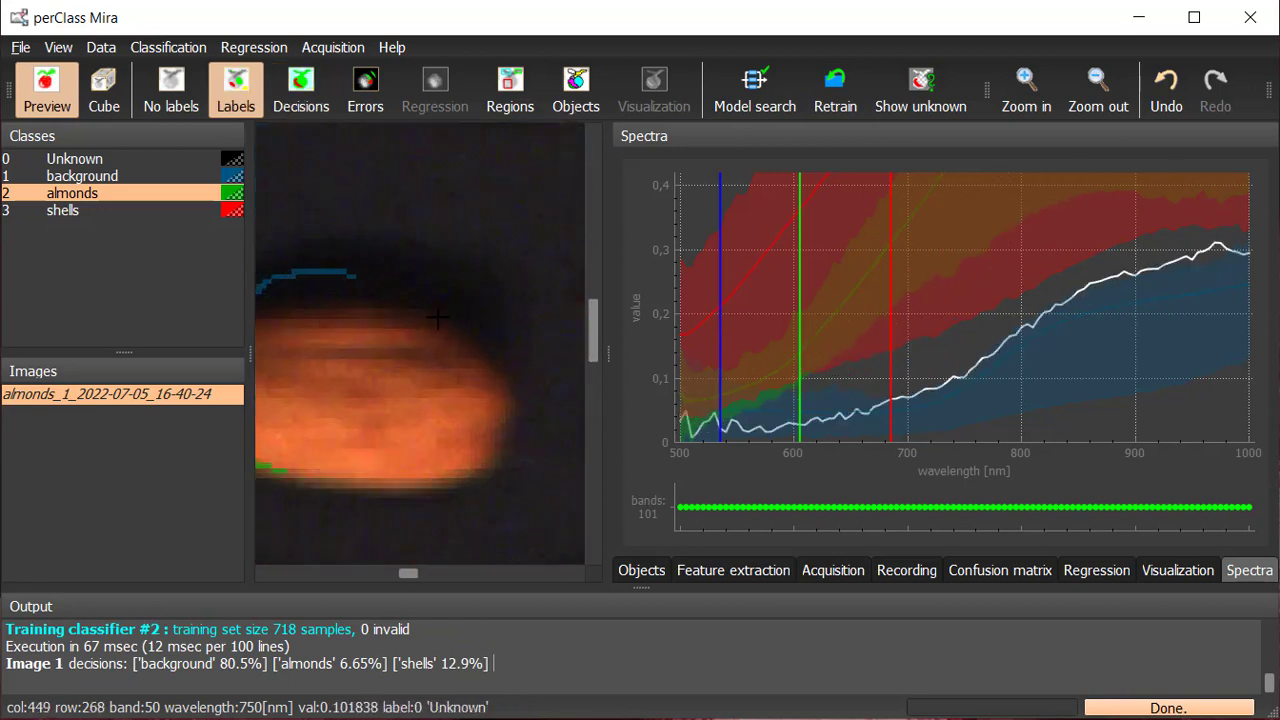
{"action": "key", "text": "d"}
{"action": "left_click", "coordinate": [124, 177]}
{"action": "key", "text": "l"}
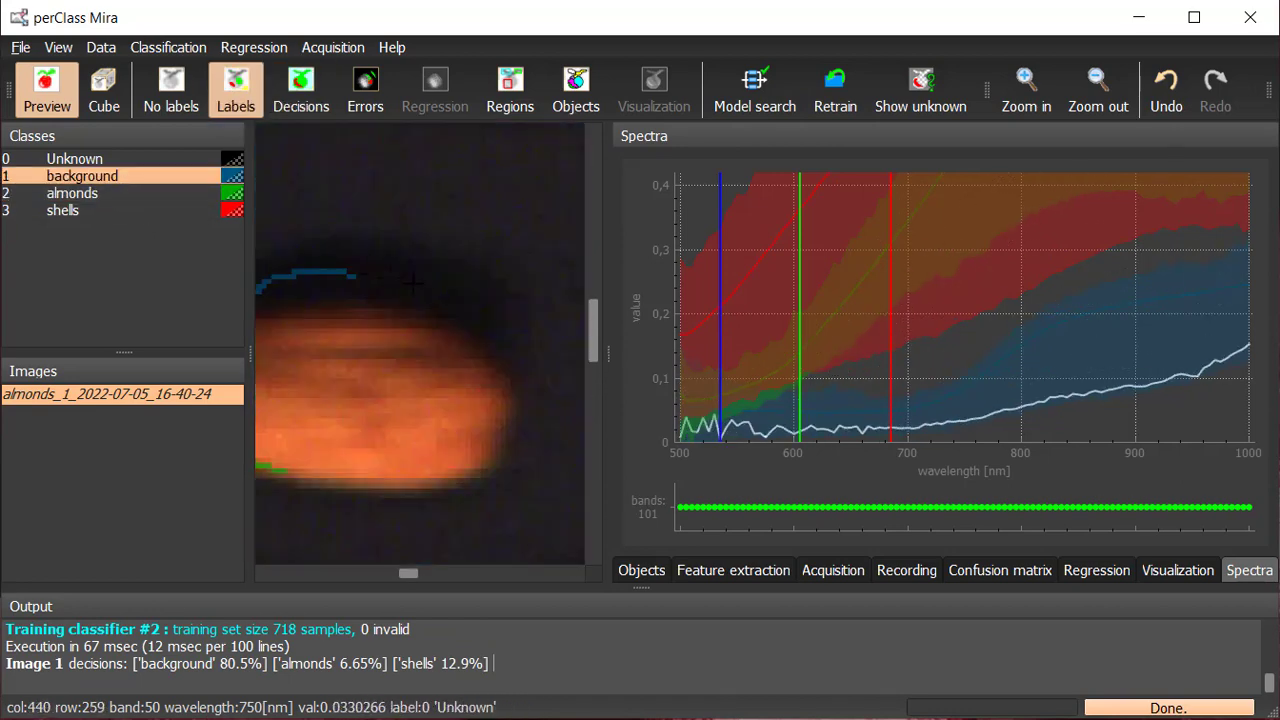
{"action": "left_click", "coordinate": [173, 210]}
{"action": "left_click", "coordinate": [175, 179]}
{"action": "left_click", "coordinate": [171, 192]}
{"action": "key", "text": "d"}
{"action": "key", "text": "l"}
Retrain to classifier #3, review its decision map and select the shells class.
{"action": "scroll", "coordinate": [433, 325], "scroll_direction": "down", "scroll_amount": 4}
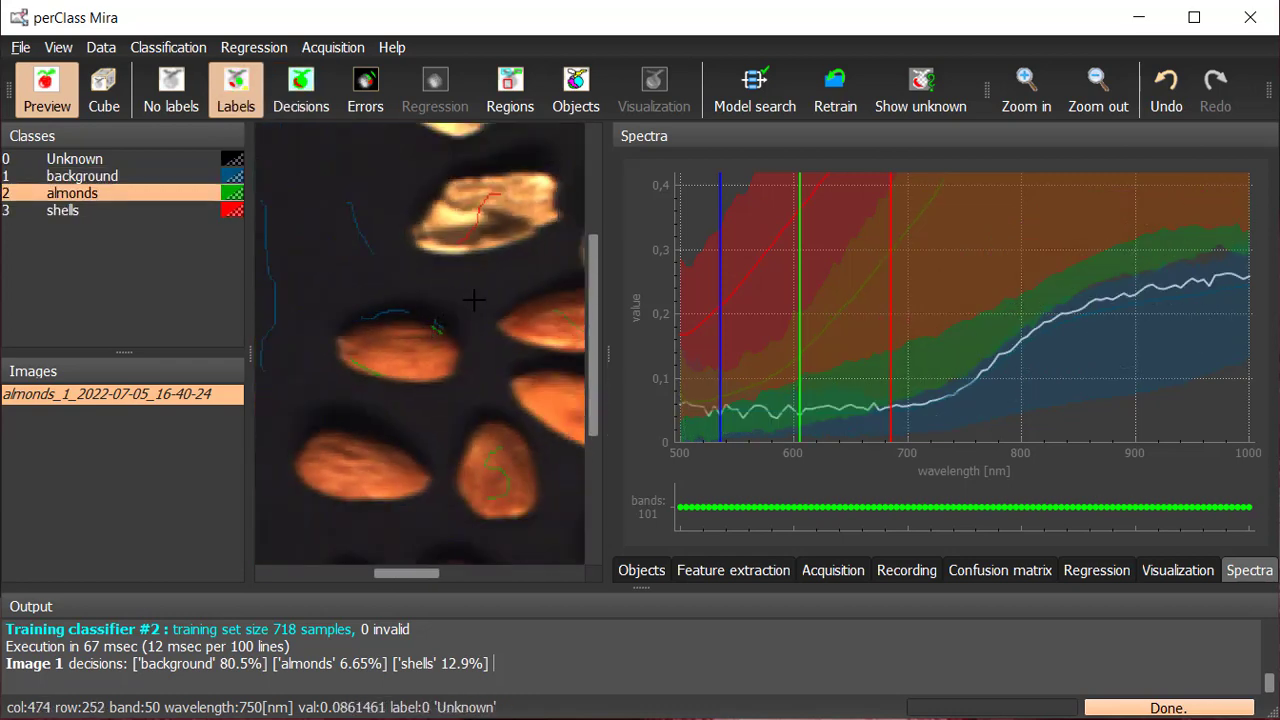
{"action": "scroll", "coordinate": [432, 478], "scroll_direction": "up", "scroll_amount": 2}
{"action": "scroll", "coordinate": [432, 478], "scroll_direction": "down", "scroll_amount": 3}
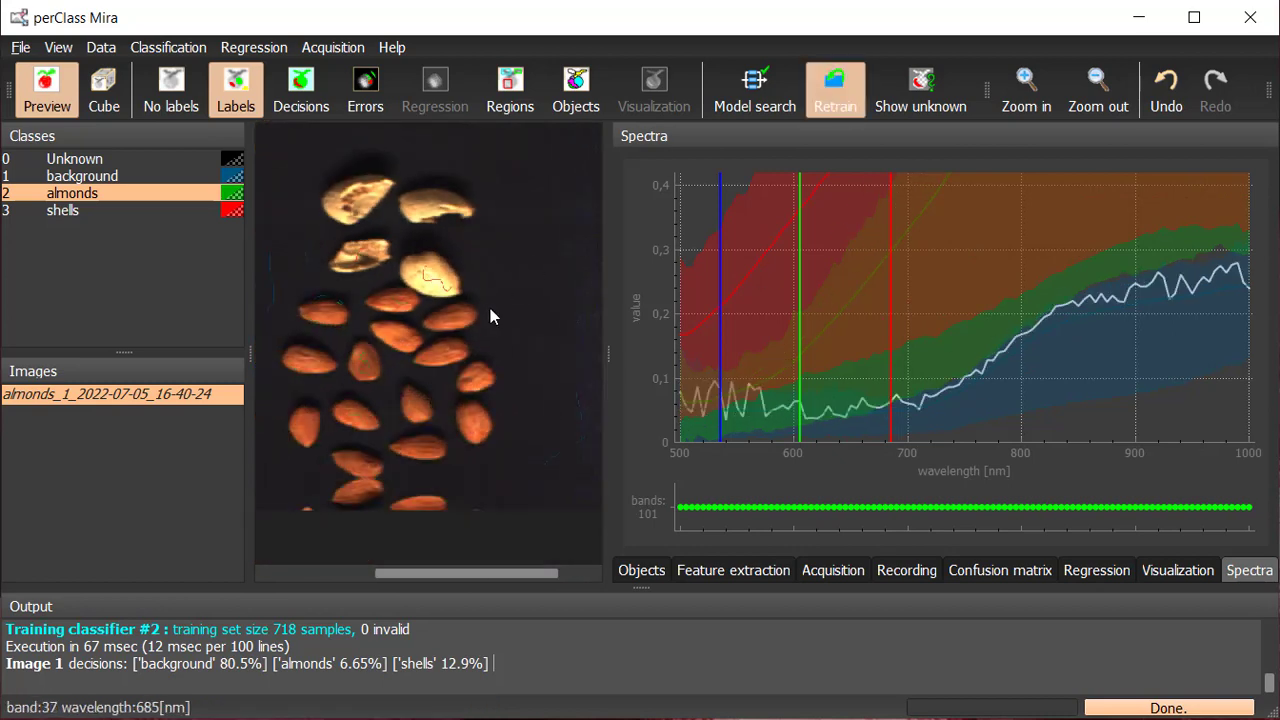
{"action": "key", "text": "d"}
{"action": "scroll", "coordinate": [371, 294], "scroll_direction": "down", "scroll_amount": 1}
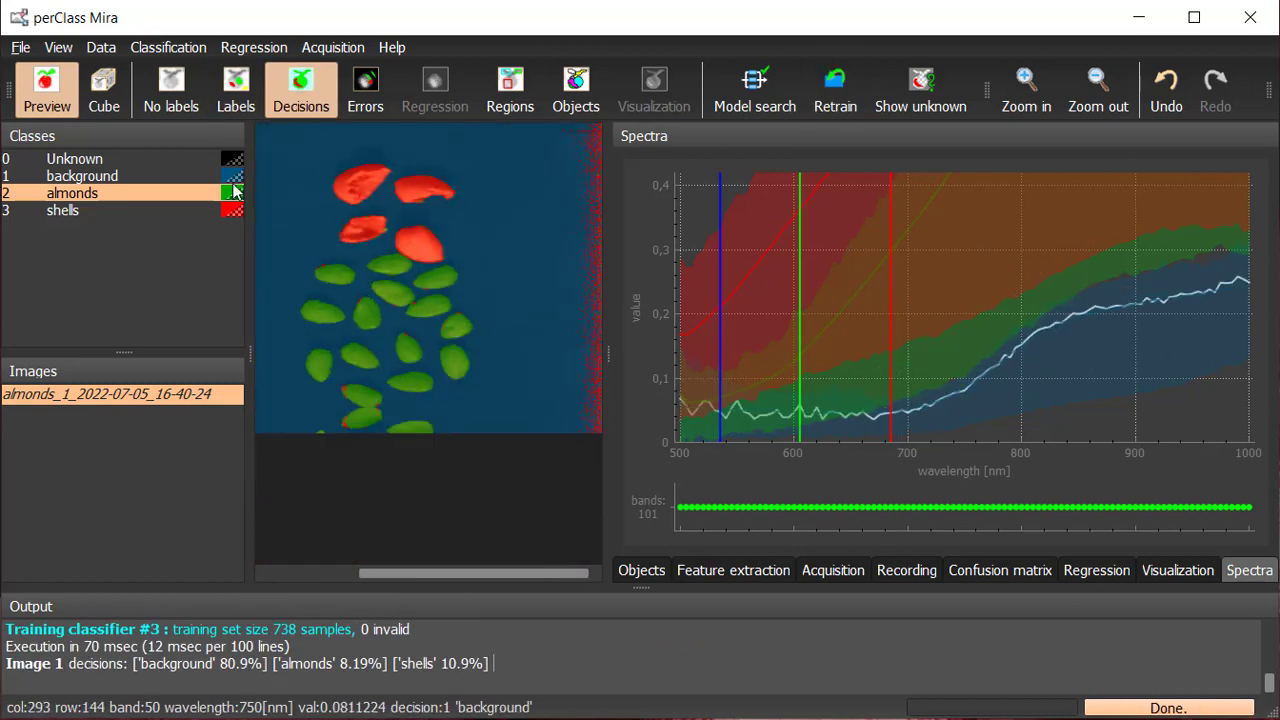
{"action": "scroll", "coordinate": [497, 575], "scroll_direction": "down", "scroll_amount": 1}
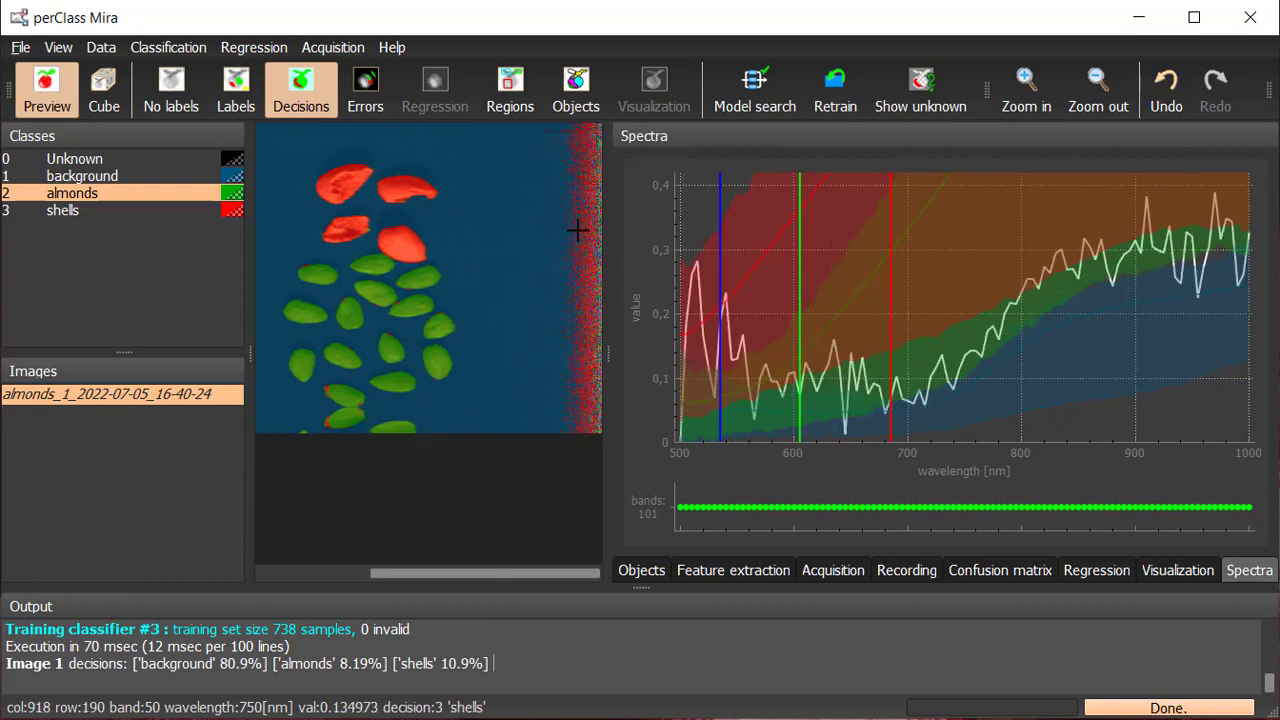
{"action": "left_click_drag", "start_coordinate": [546, 575], "coordinate": [494, 574]}
{"action": "left_click", "coordinate": [136, 214]}
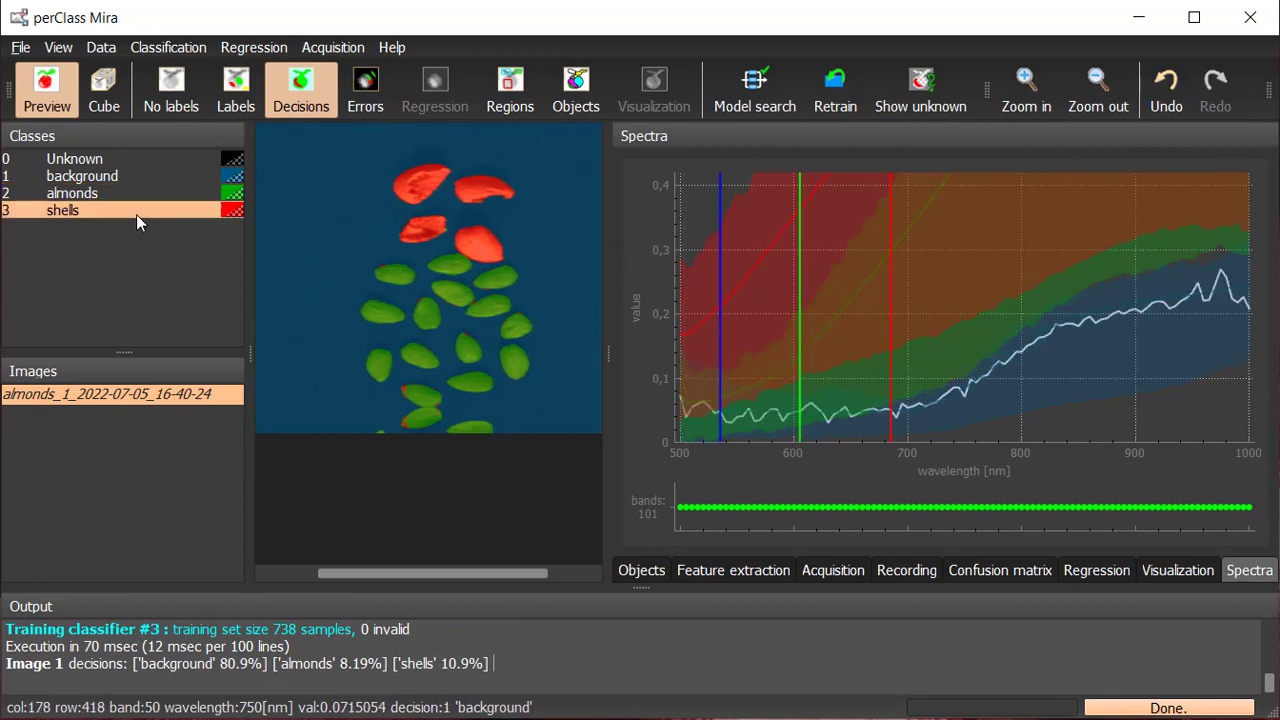
Set shells as the foreground class and keep objects of at least 500 pixels, giving 6 objects.
{"action": "right_click", "coordinate": [136, 214]}
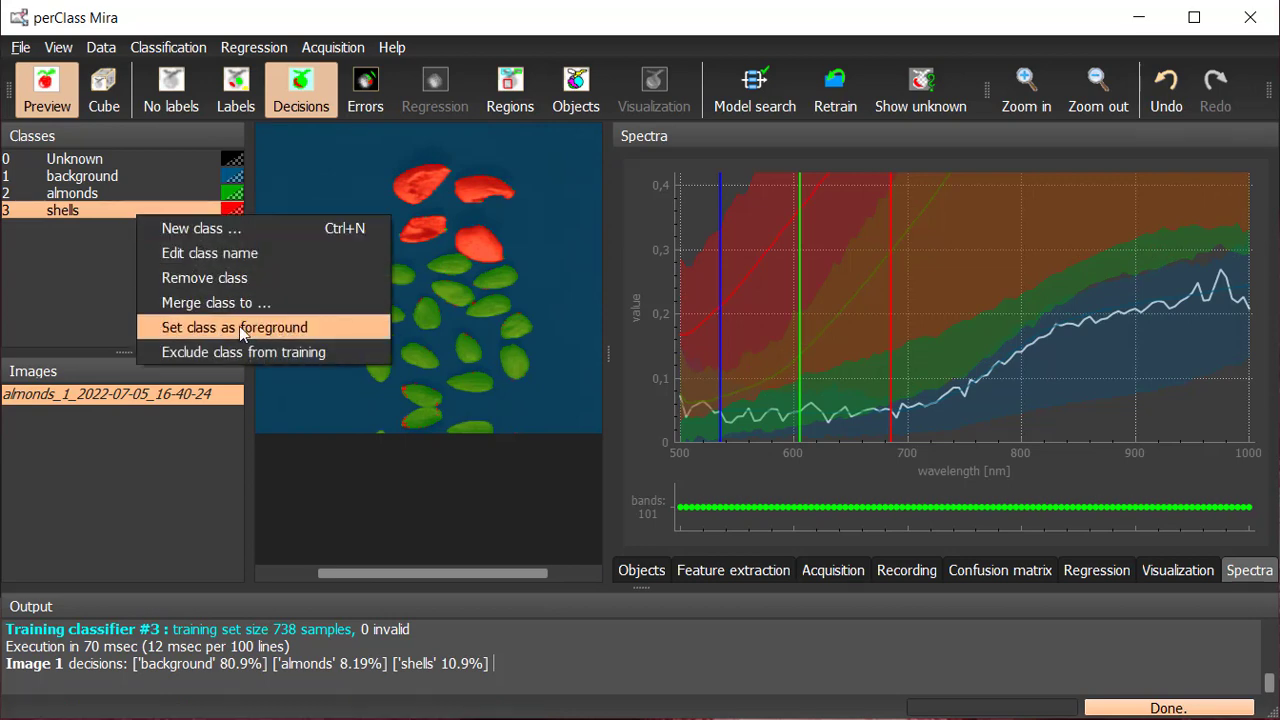
{"action": "left_click", "coordinate": [240, 333]}
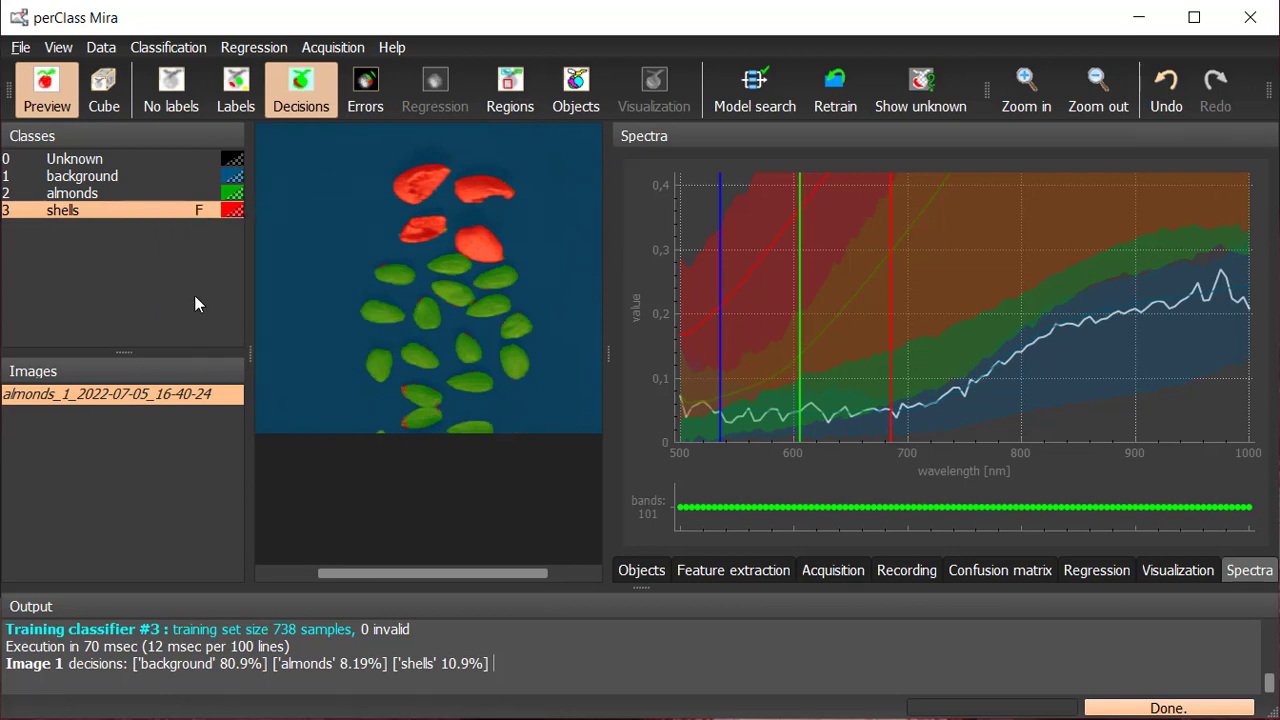
{"action": "left_click", "coordinate": [566, 101]}
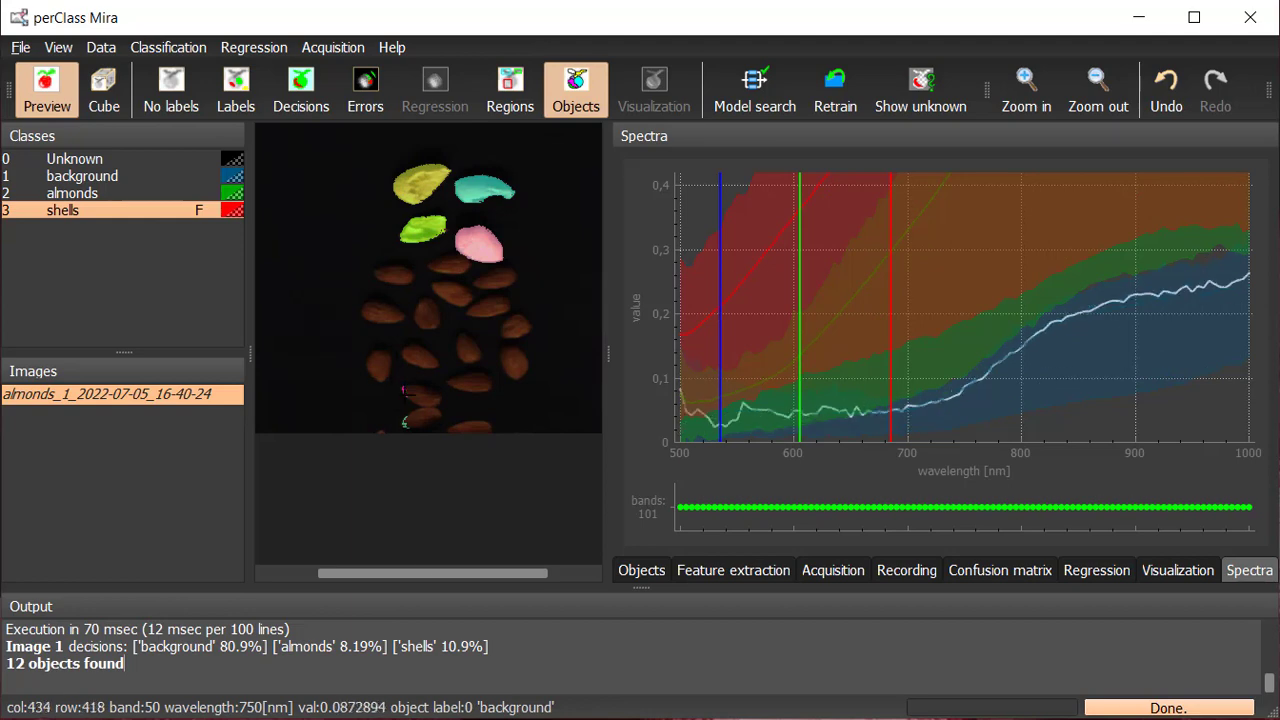
{"action": "left_click", "coordinate": [645, 570]}
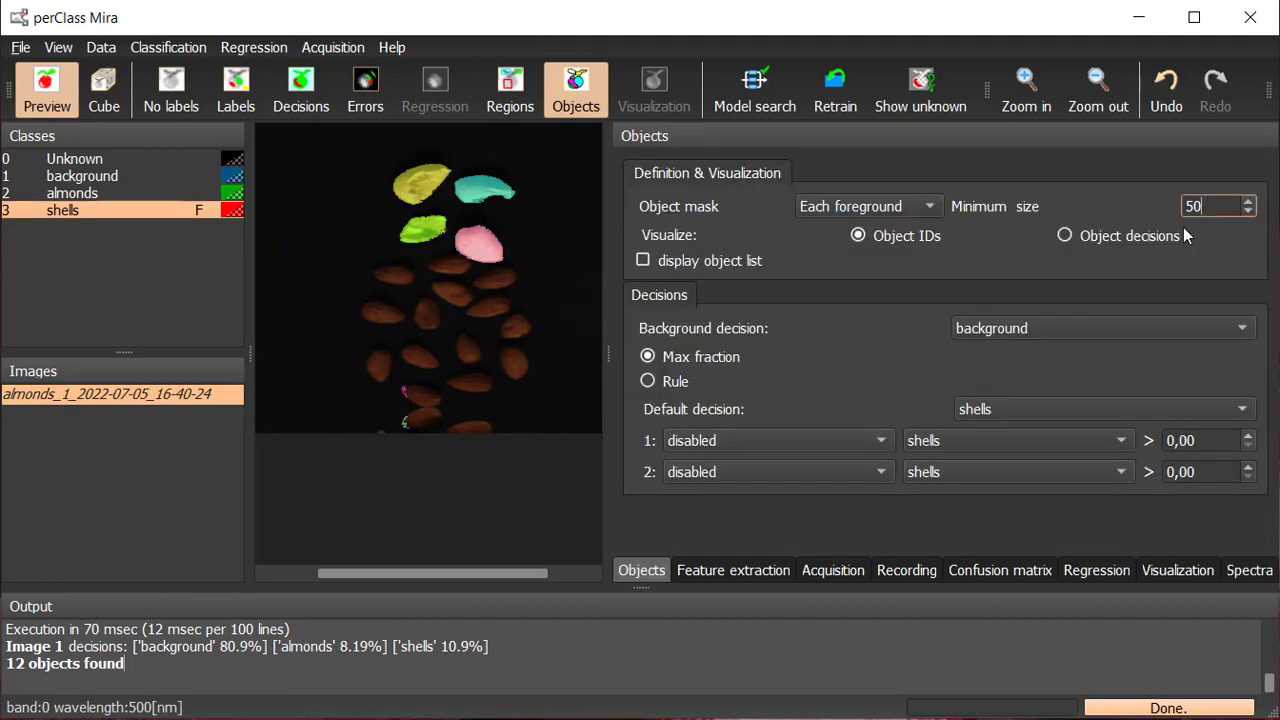
{"action": "type", "text": "0"}
{"action": "key", "text": "Return"}
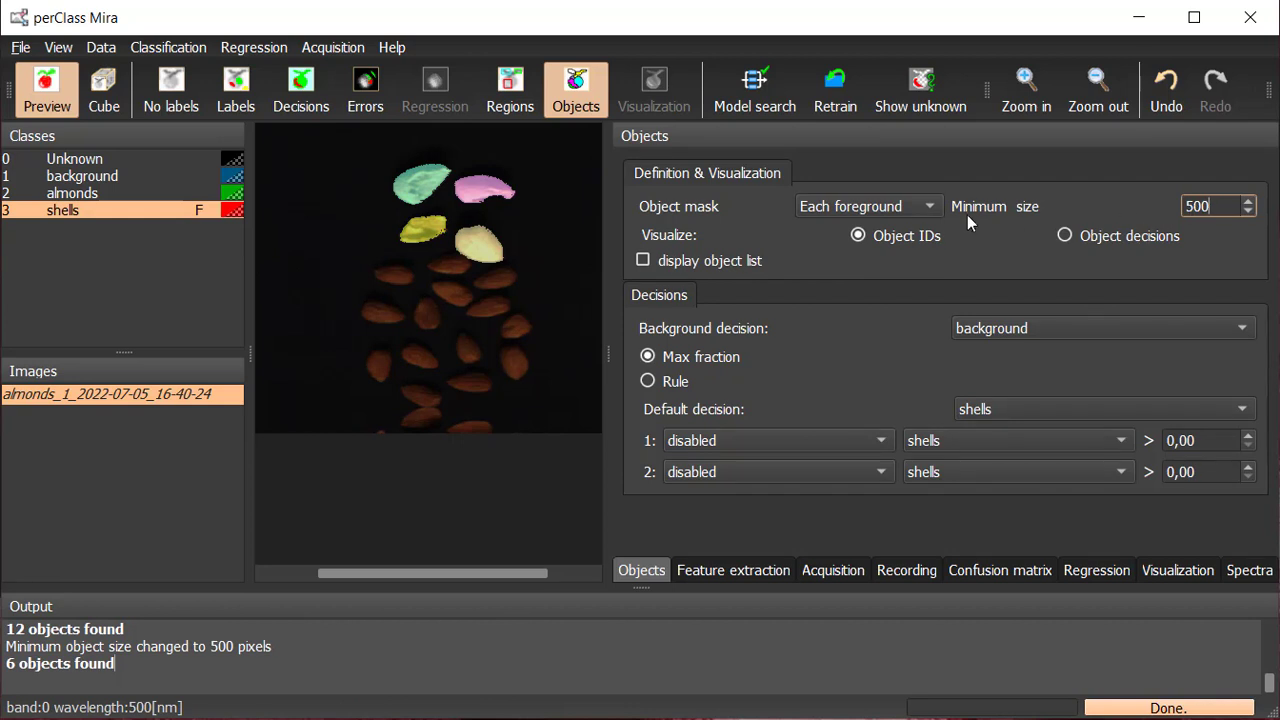
Initialize the Ethernet camera device and start live acquisition.
{"action": "left_click", "coordinate": [331, 48]}
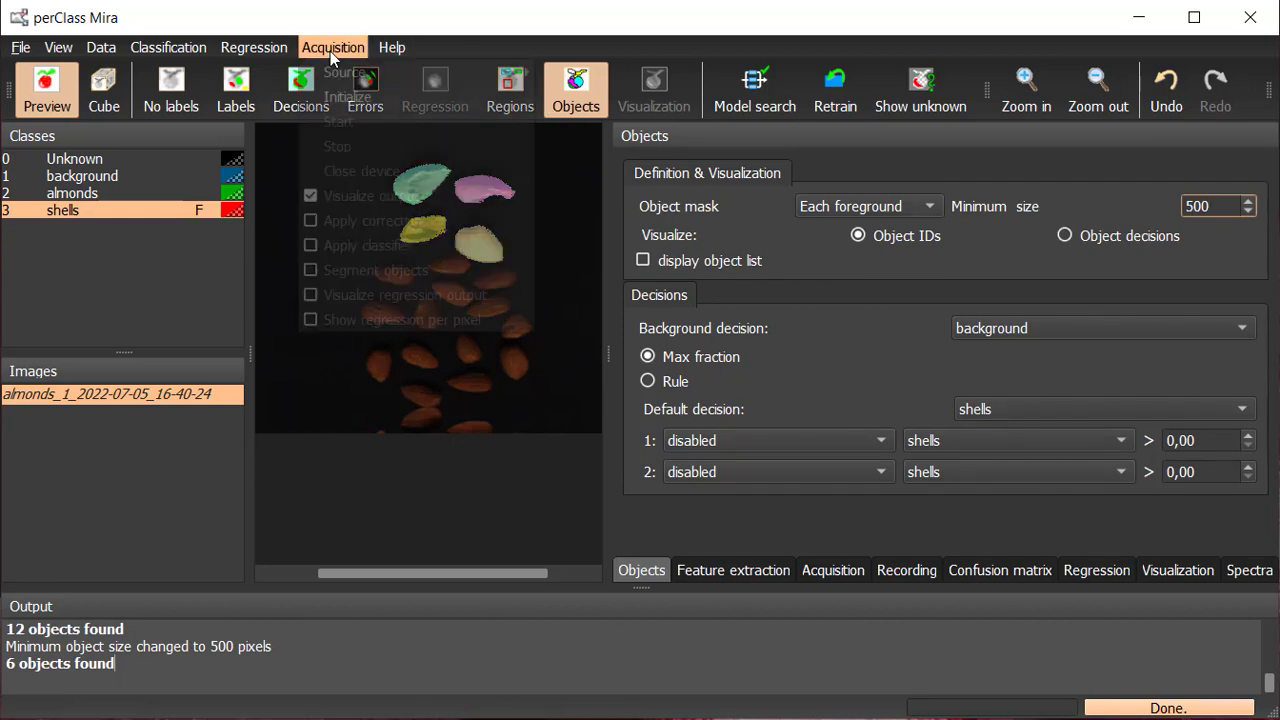
{"action": "left_click", "coordinate": [395, 101]}
{"action": "left_click", "coordinate": [582, 357]}
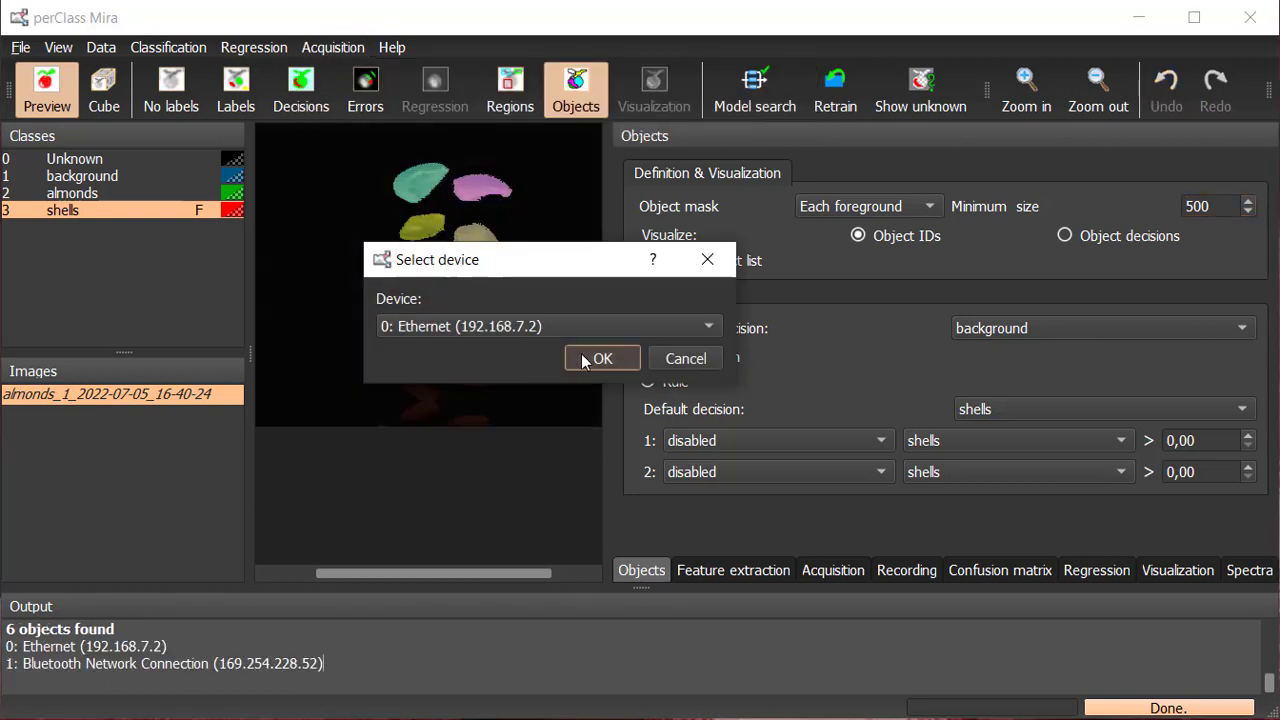
{"action": "left_click", "coordinate": [341, 44]}
{"action": "left_click", "coordinate": [351, 118]}
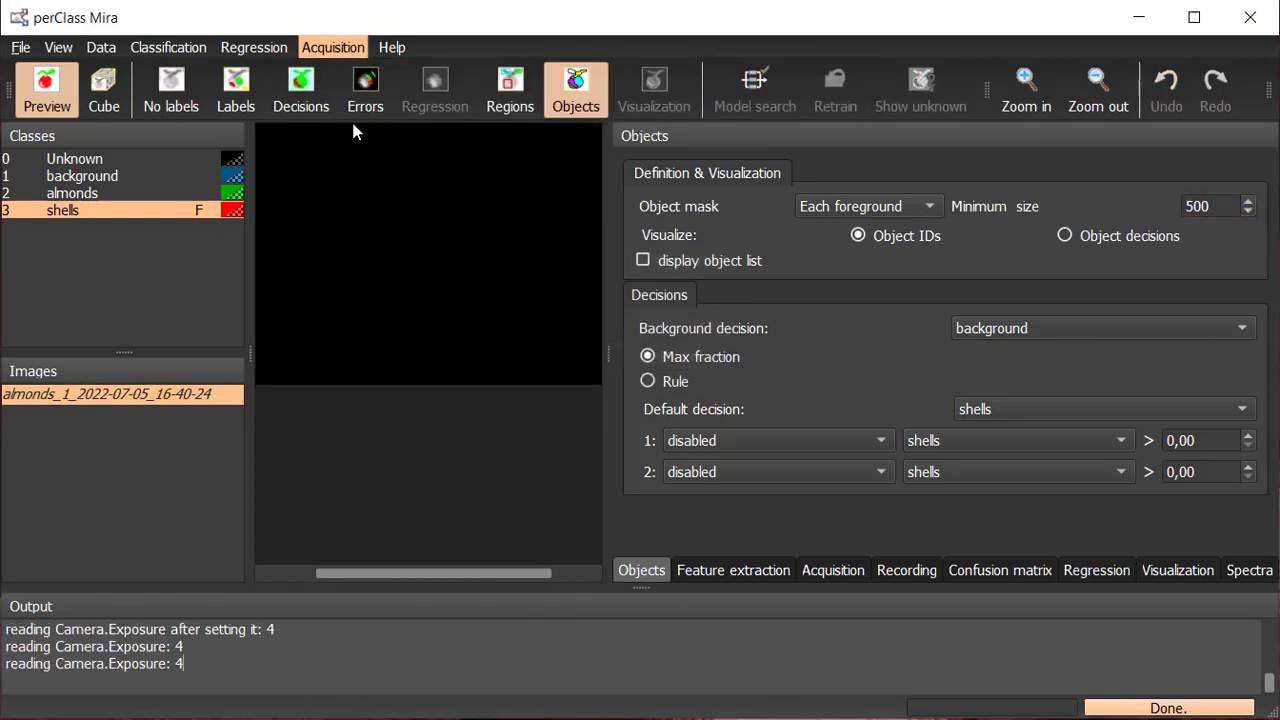
Apply correction and the trained classifier to the live feed, showing almonds green and shells red.
{"action": "left_click", "coordinate": [337, 47]}
{"action": "left_click", "coordinate": [375, 221]}
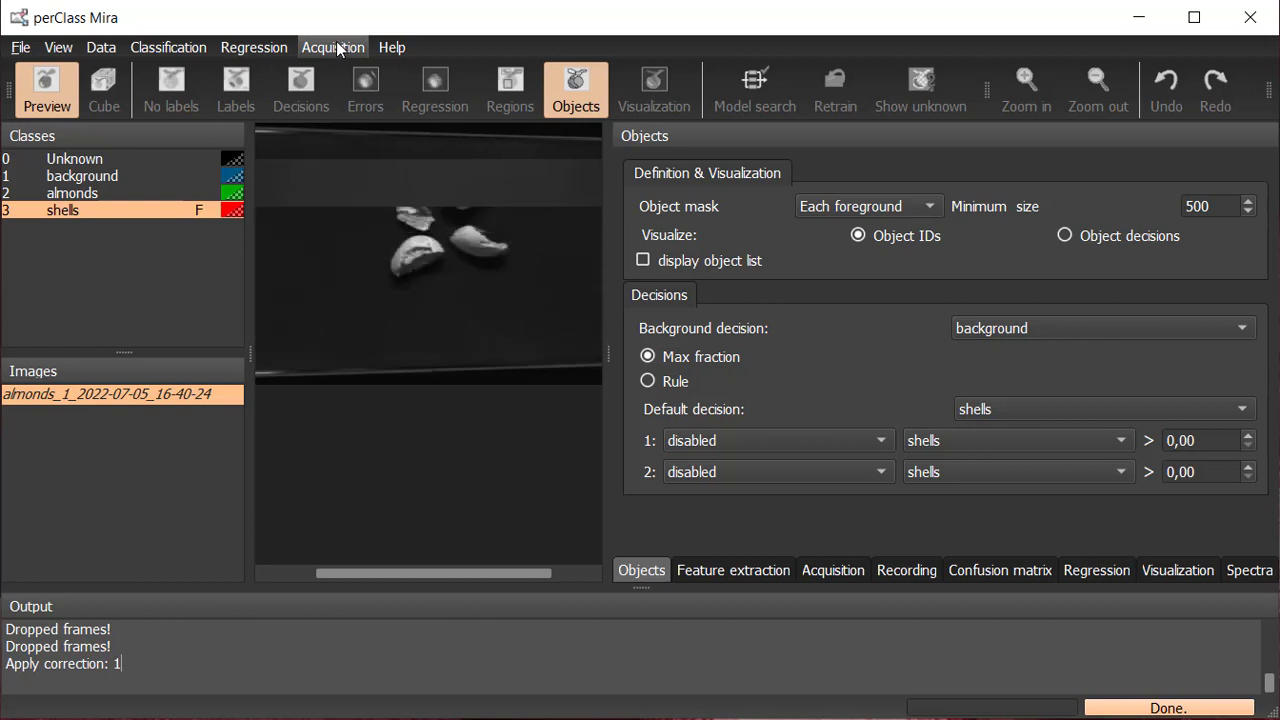
{"action": "left_click", "coordinate": [339, 49]}
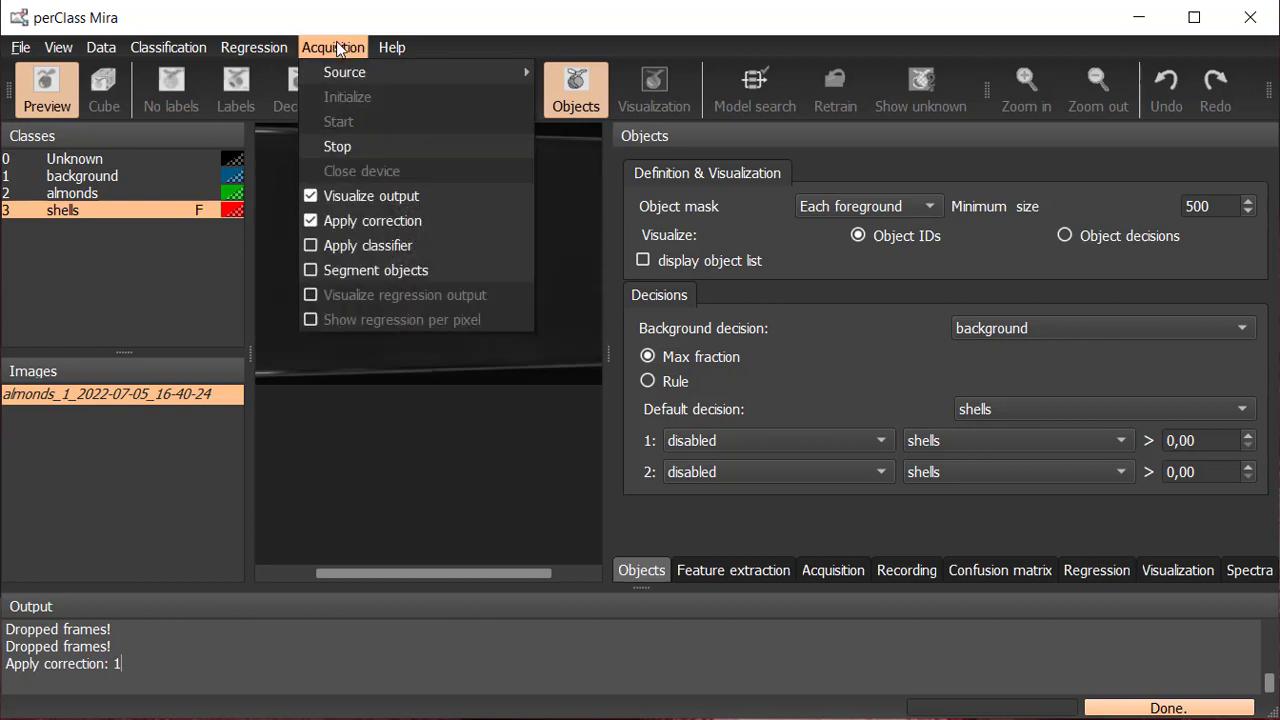
{"action": "left_click", "coordinate": [366, 246]}
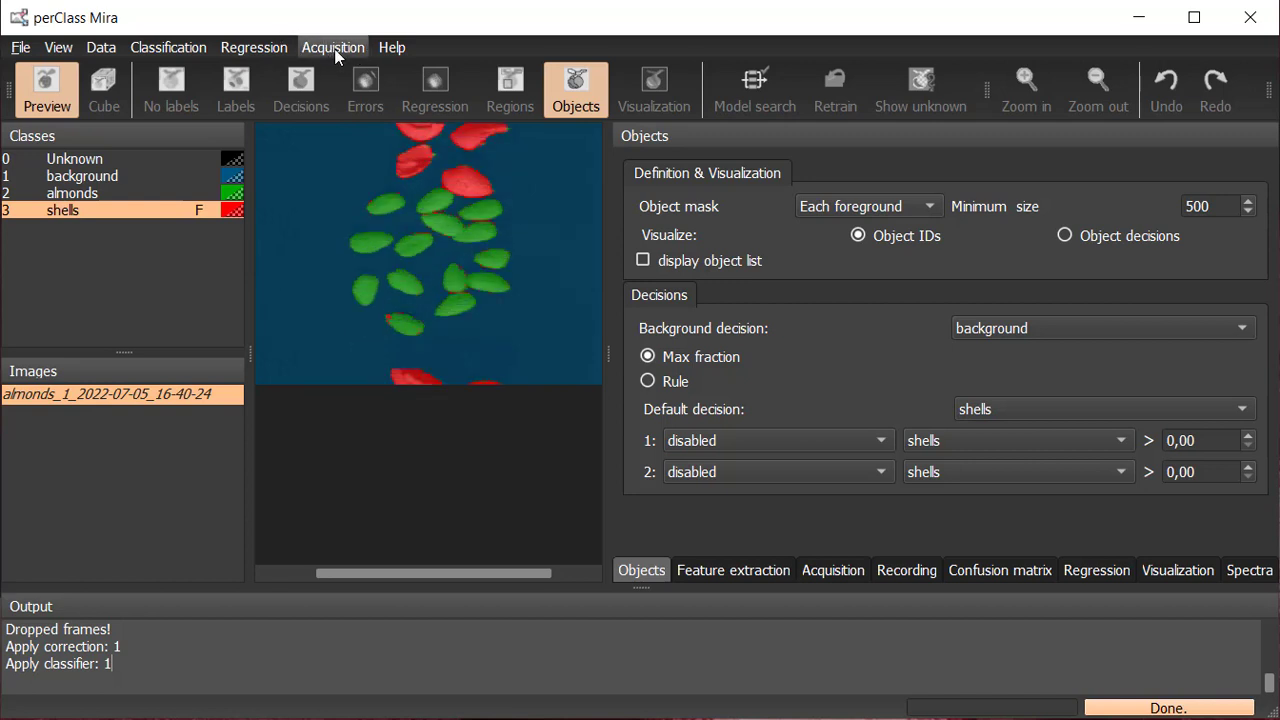
Turn on live object segmentation and apply the current camera frame rate setting.
{"action": "left_click", "coordinate": [336, 48]}
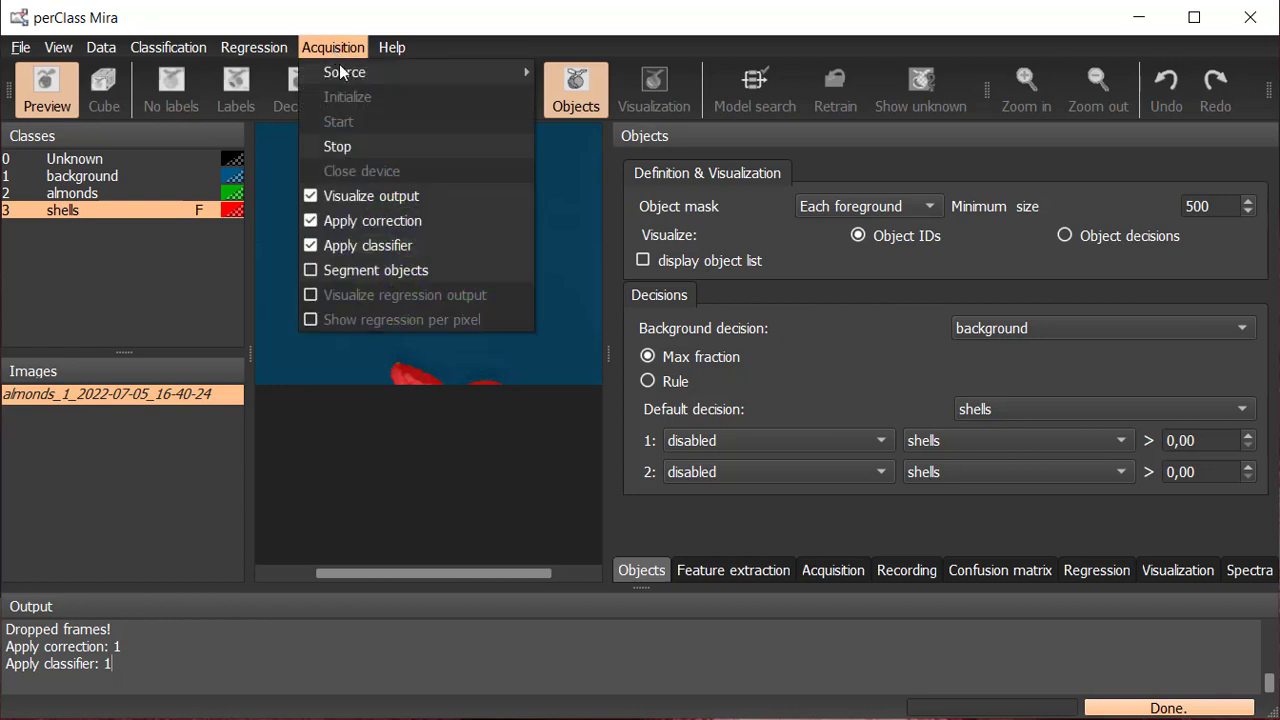
{"action": "left_click", "coordinate": [384, 268]}
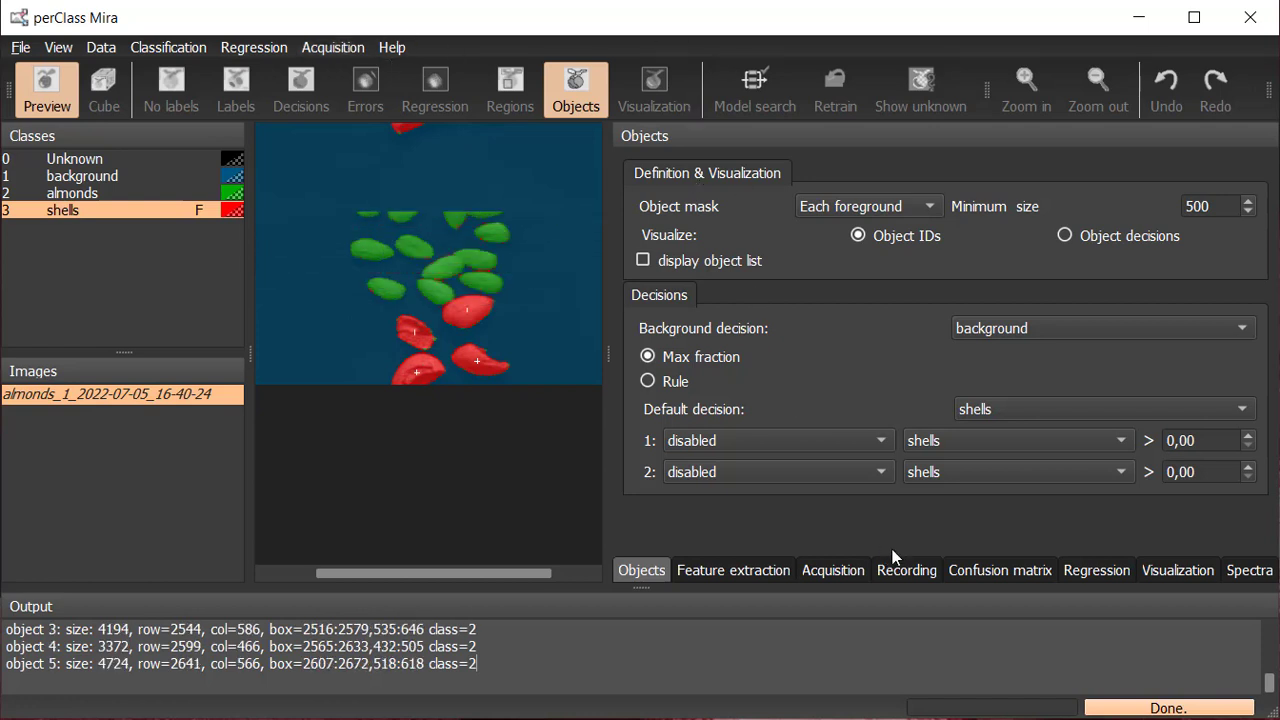
{"action": "left_click", "coordinate": [830, 570]}
{"action": "double_click", "coordinate": [1060, 250]}
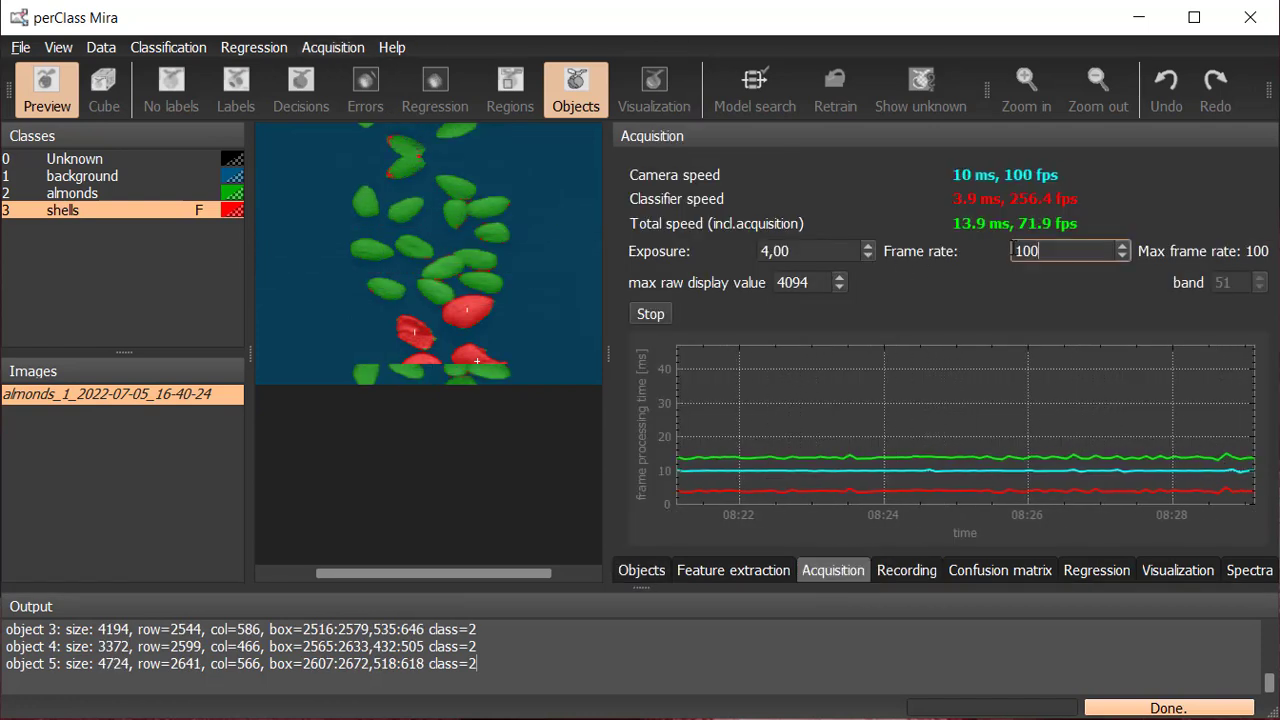
{"action": "key", "text": "Return"}
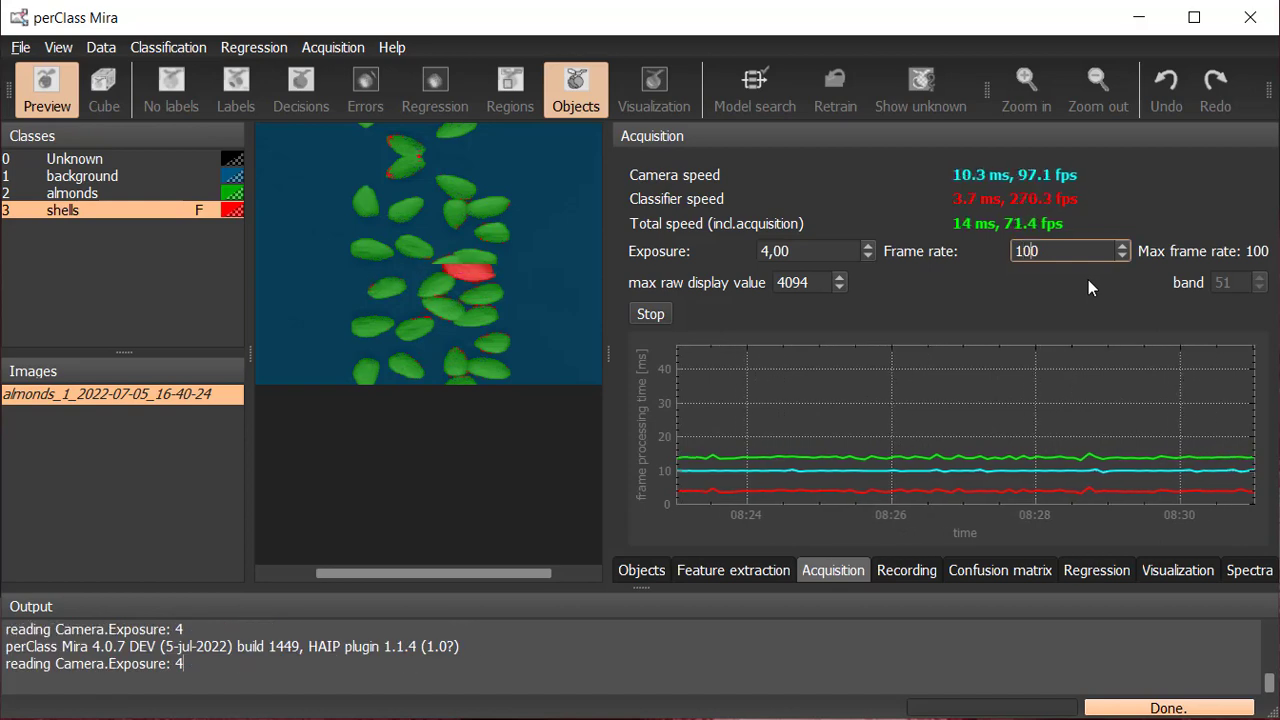
Restart live acquisition with the frame rate set to 250 fps.
{"action": "left_click", "coordinate": [650, 314]}
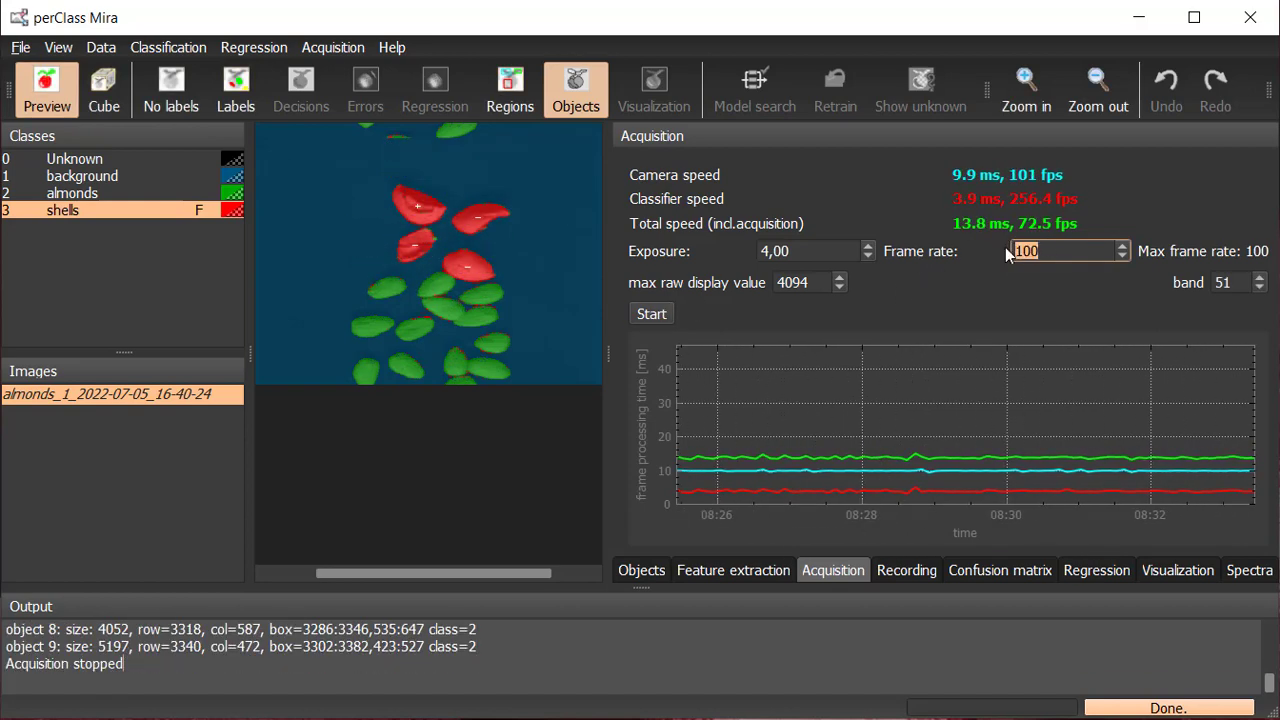
{"action": "type", "text": "250"}
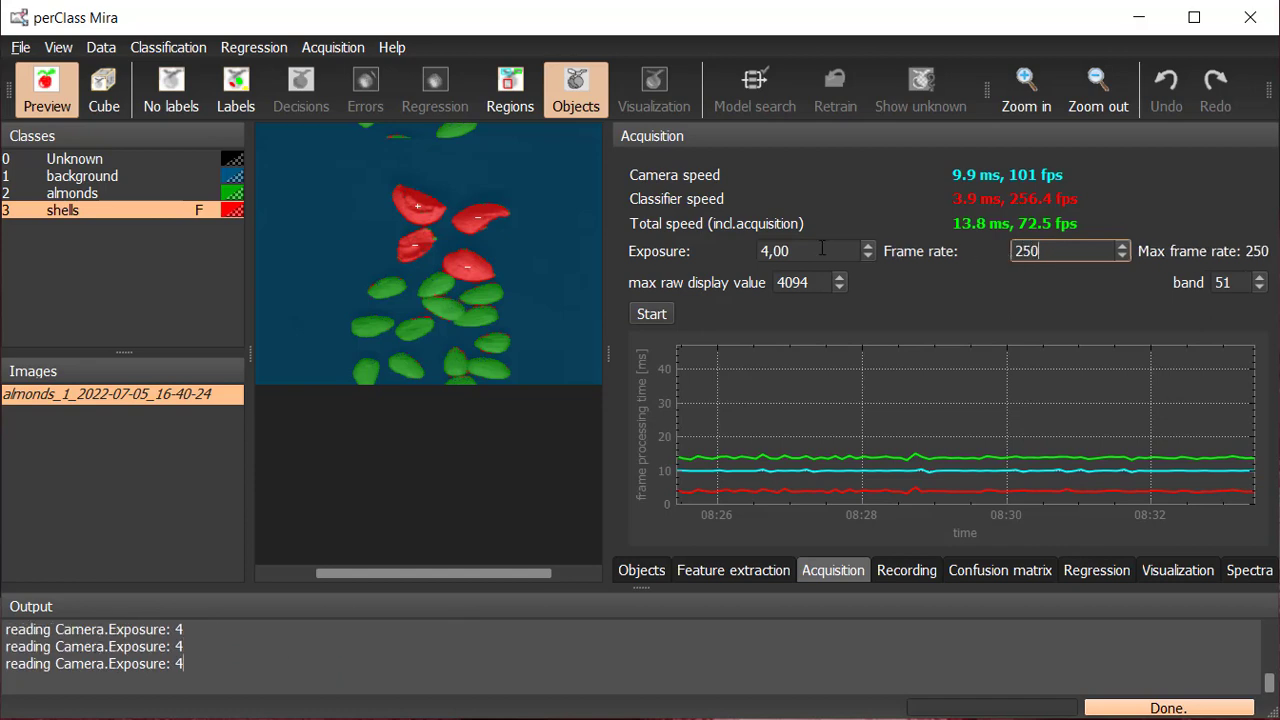
{"action": "left_click", "coordinate": [652, 314]}
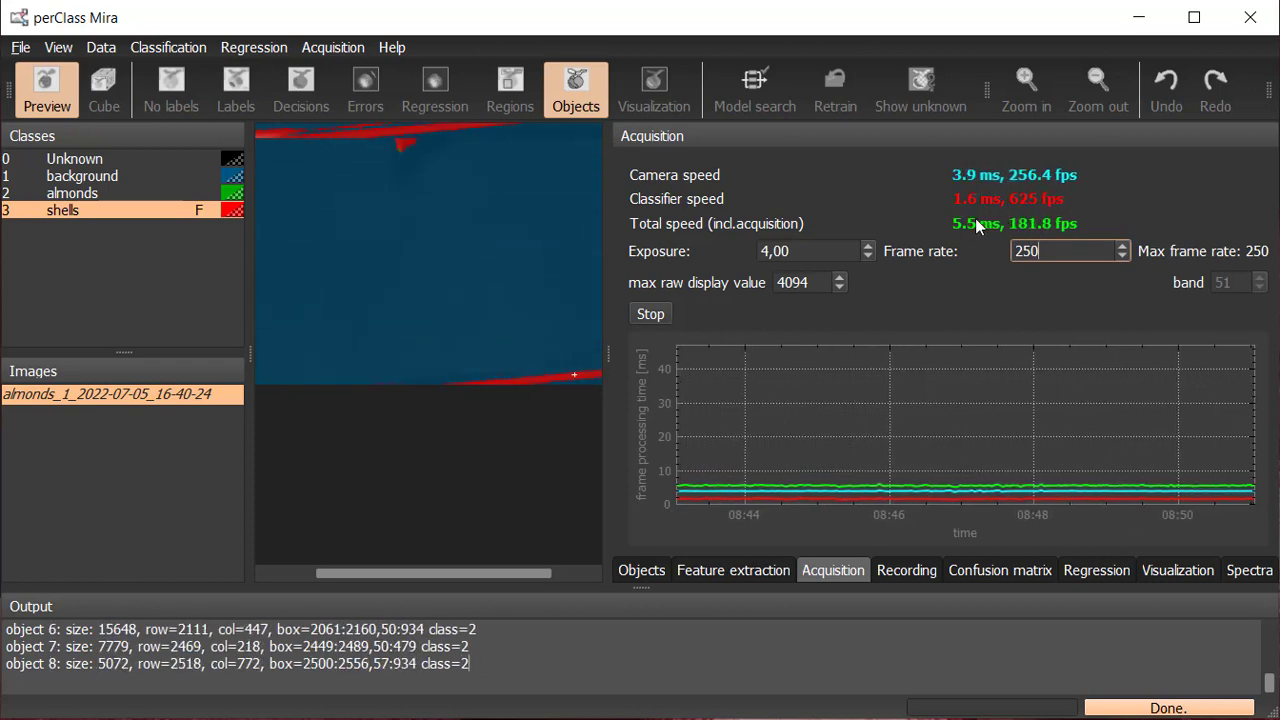
Stop acquisition and close the camera device.
{"action": "left_click", "coordinate": [658, 313]}
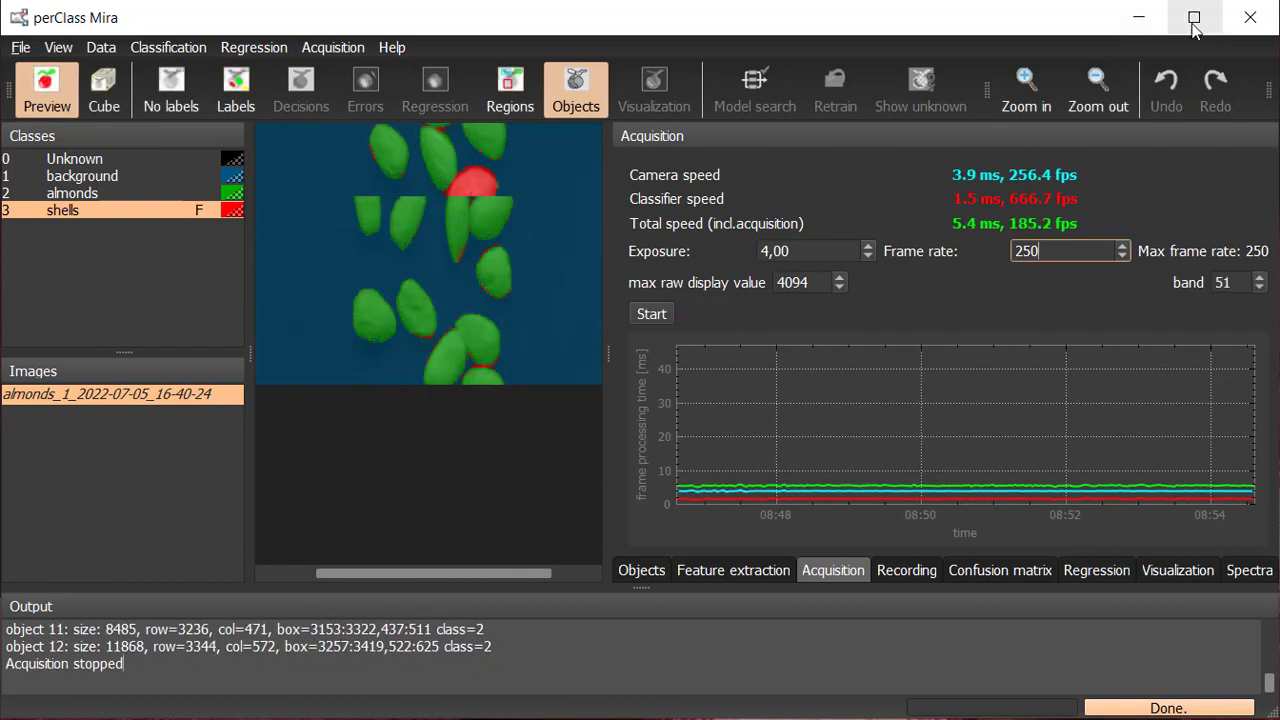
{"action": "left_click", "coordinate": [333, 47]}
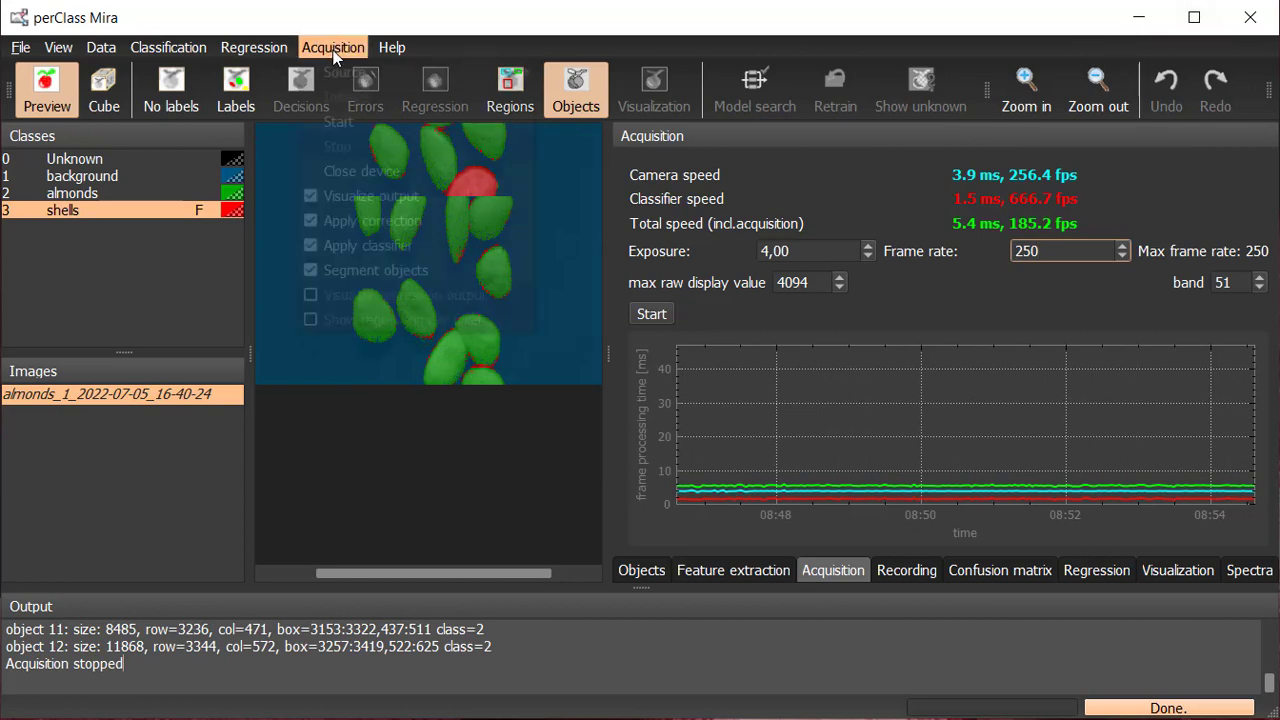
{"action": "left_click", "coordinate": [356, 170]}
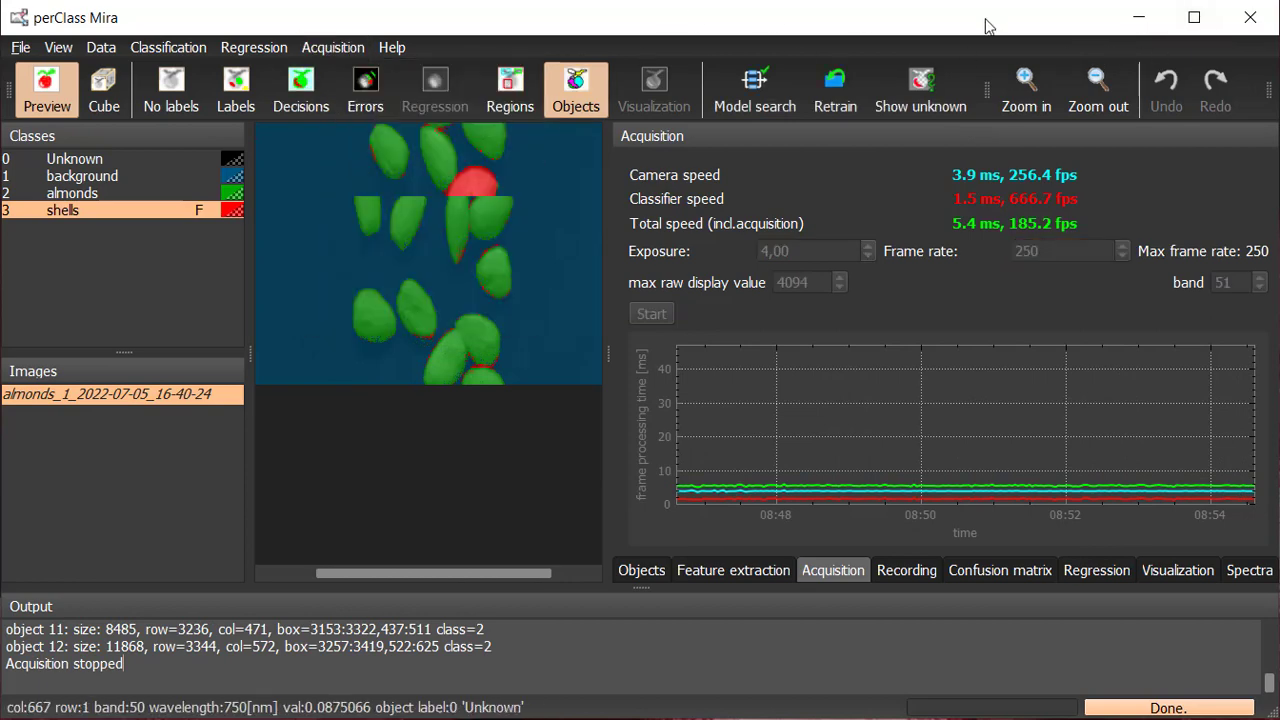